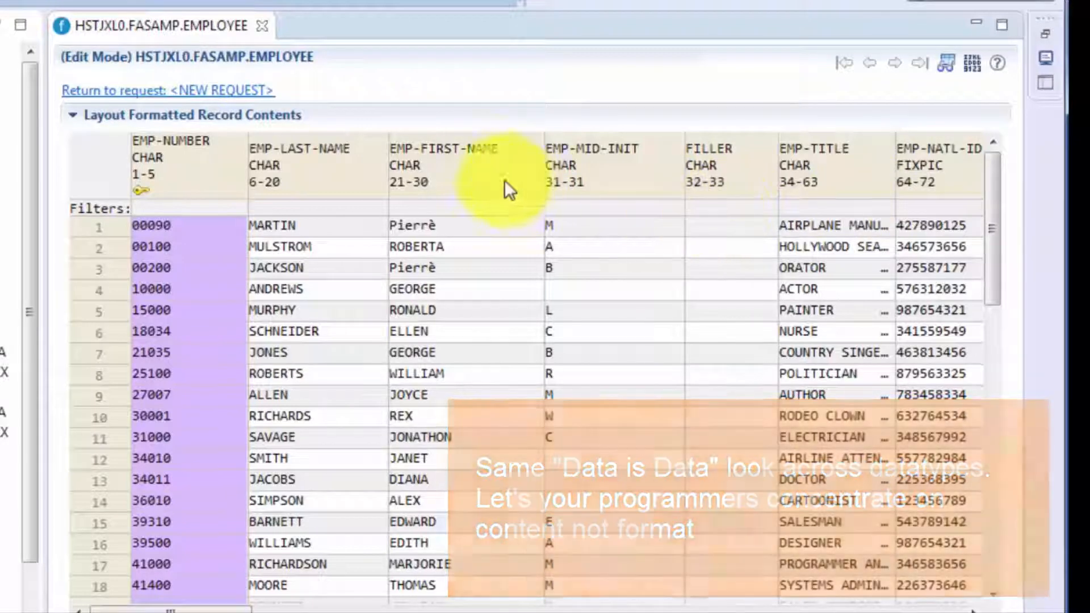
Sort the employee records by EMP-FIRST-NAME in descending order
{"action": "left_click", "coordinate": [492, 172]}
{"action": "left_click", "coordinate": [493, 172]}
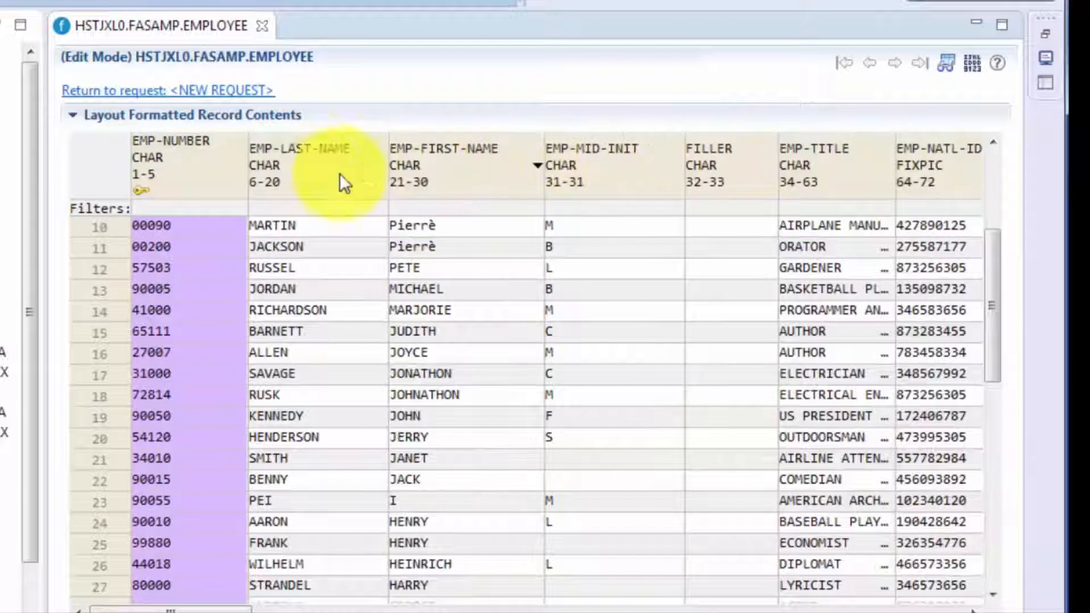
Look over the commands offered for the EMP-LAST-NAME column and for record row 10, without applying any
{"action": "right_click", "coordinate": [311, 169]}
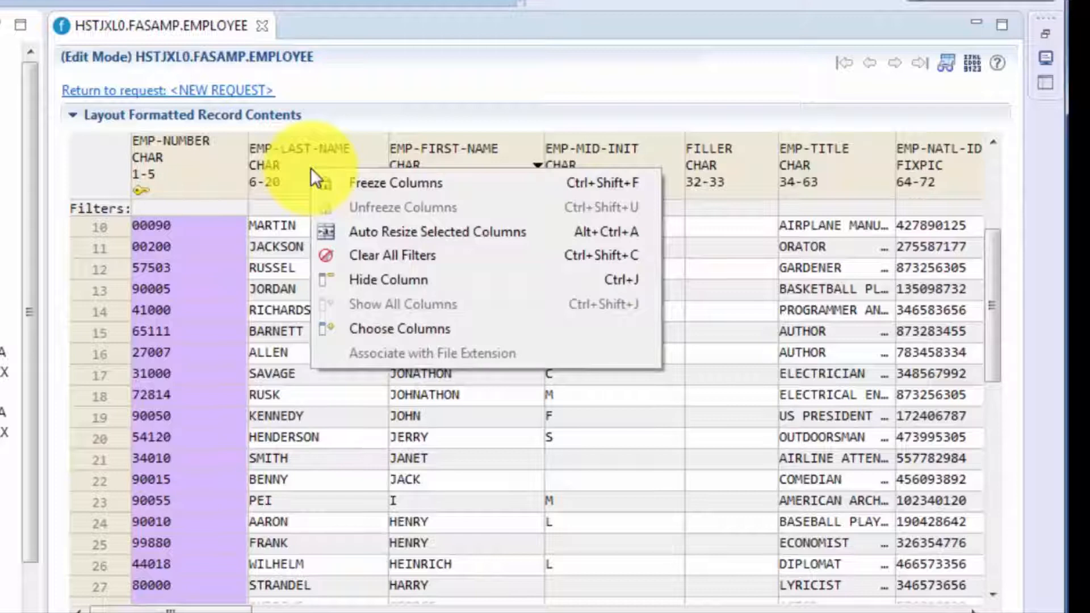
{"action": "key", "text": "Escape"}
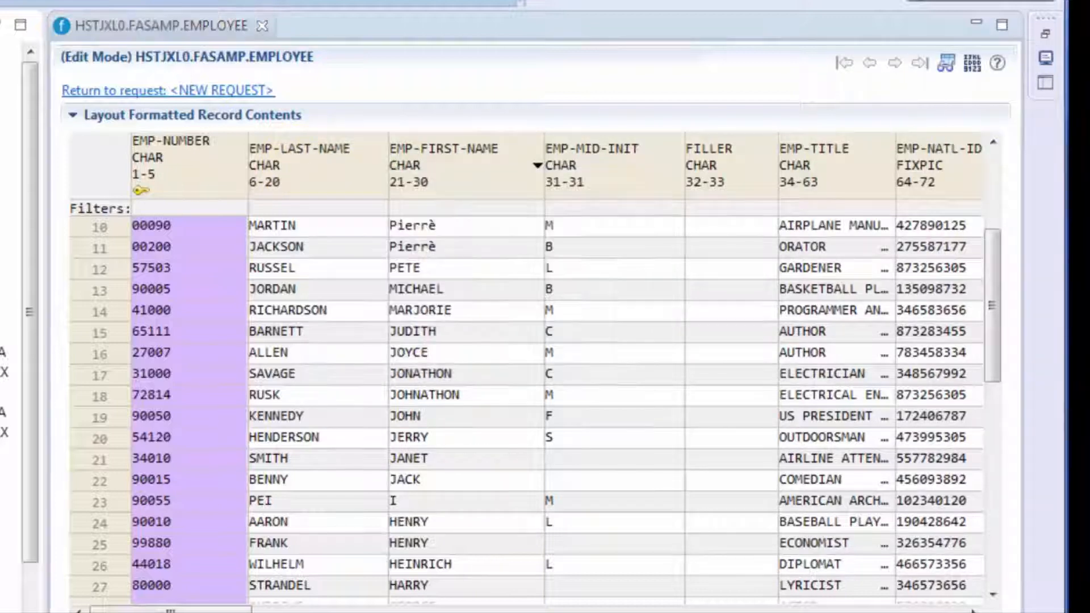
{"action": "left_click", "coordinate": [95, 228]}
{"action": "right_click", "coordinate": [95, 227]}
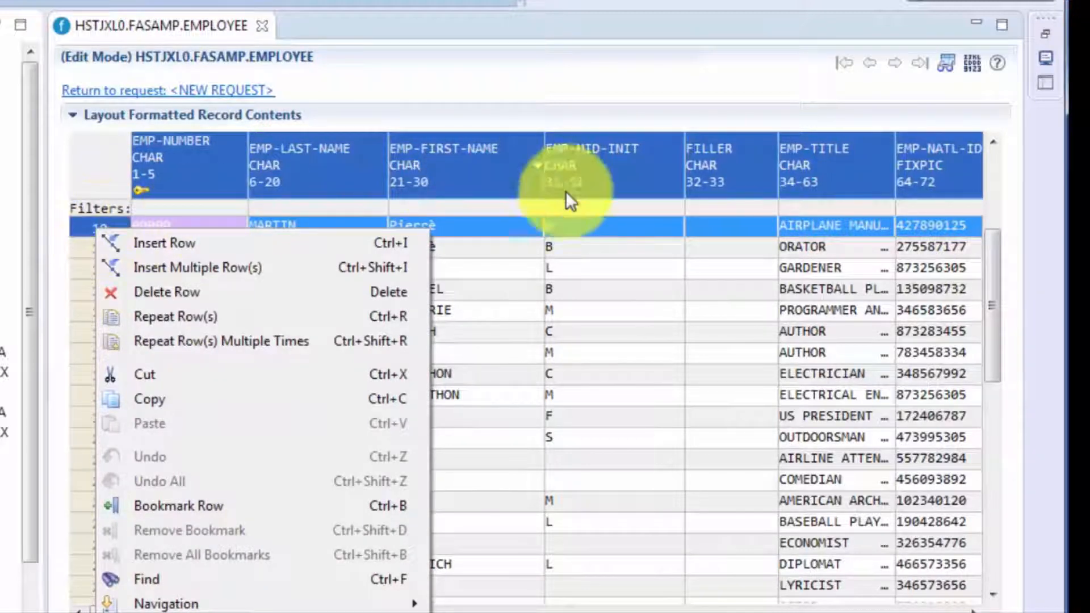
{"action": "key", "text": "Escape"}
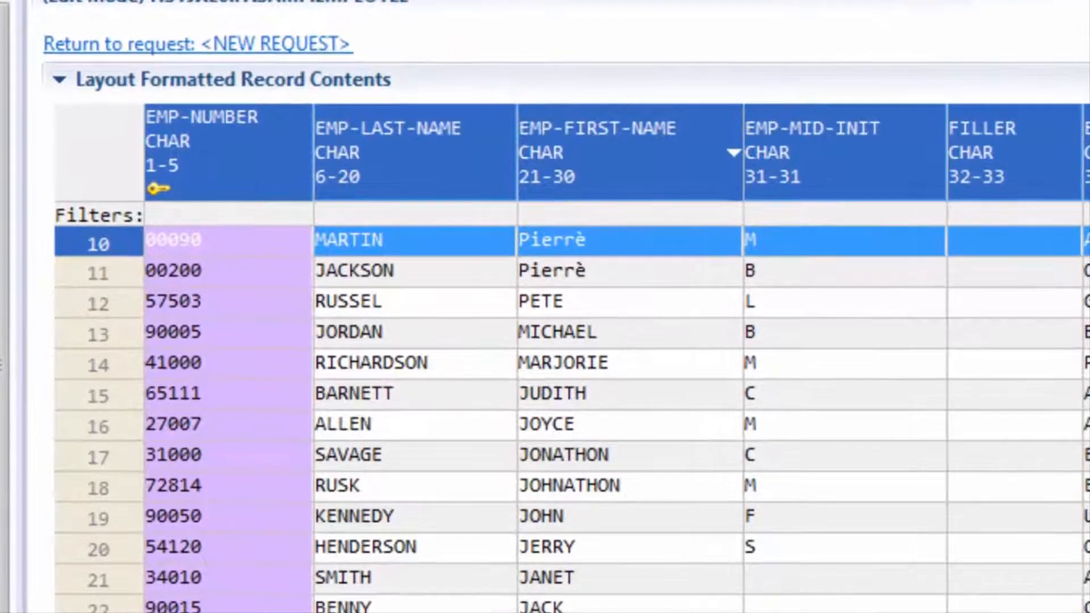
Replace the EMP-LAST-NAME value in row 13, the basketball player's record, with a different last name
{"action": "left_click", "coordinate": [407, 329]}
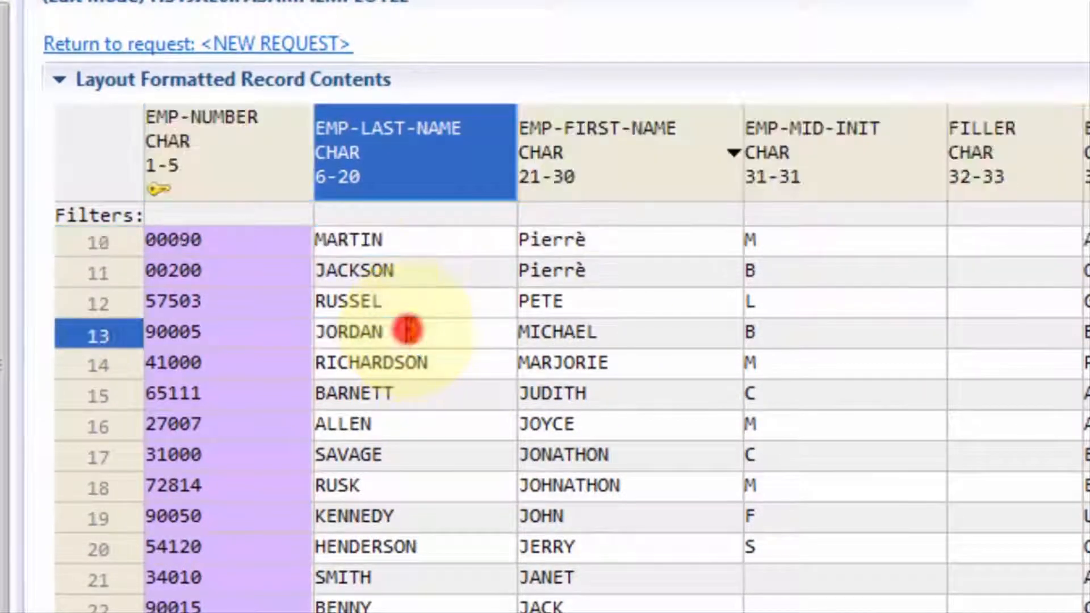
{"action": "left_click", "coordinate": [407, 329]}
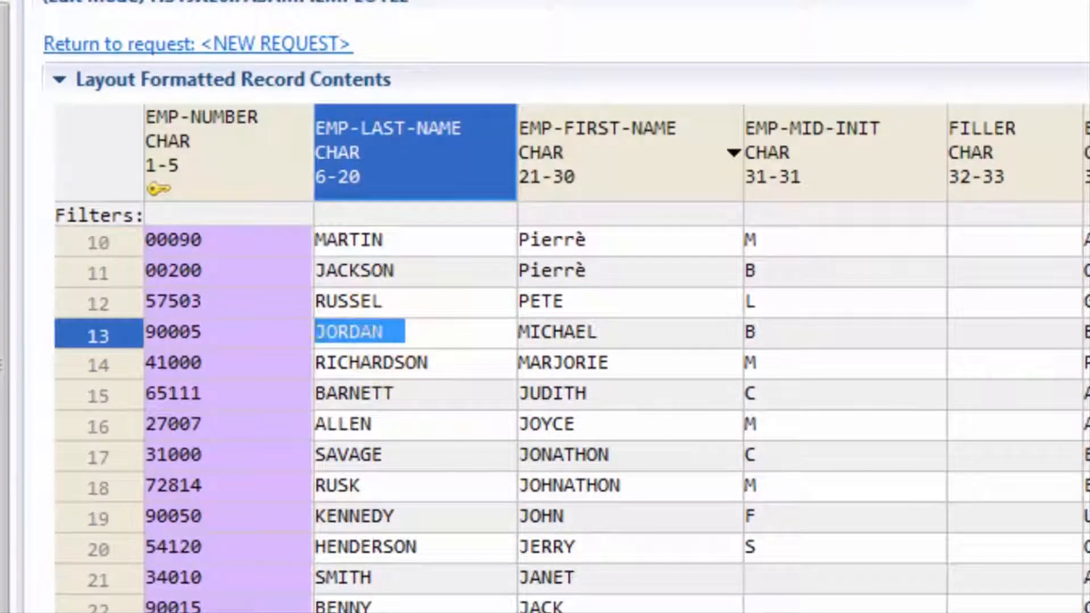
{"action": "type", "text": "SMITH"}
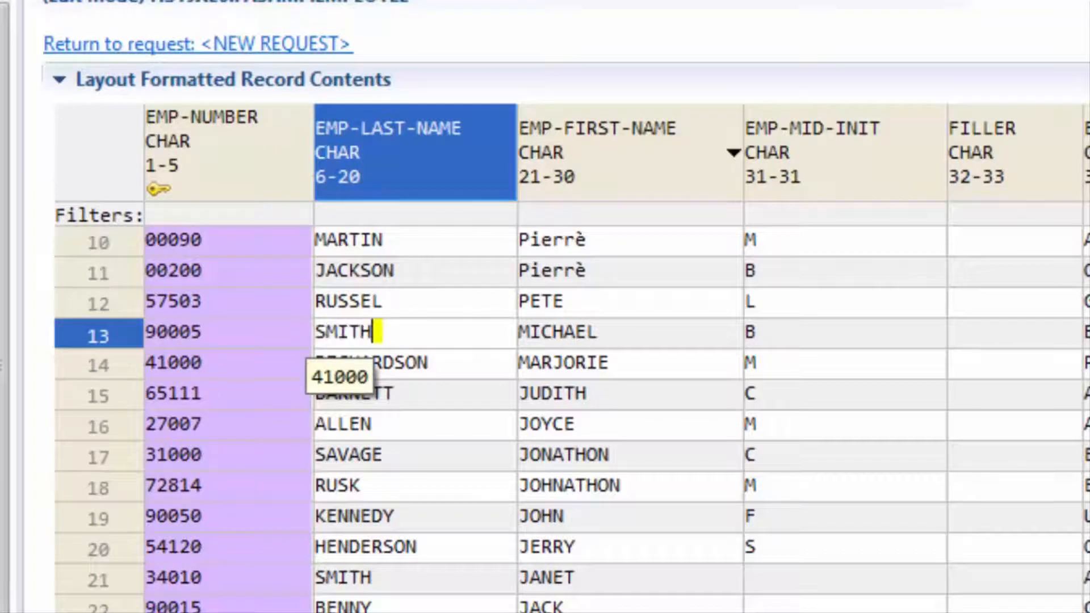
{"action": "key", "text": "Return"}
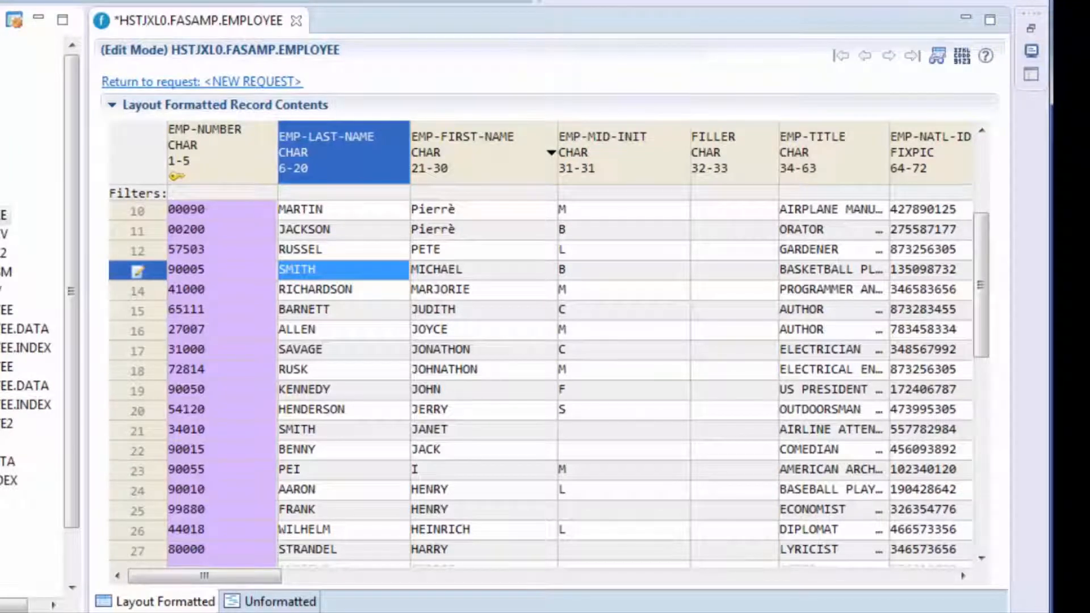
View the employee records unformatted and in the hexadecimal display, returning to the normal layout formatted view
{"action": "left_click", "coordinate": [267, 602]}
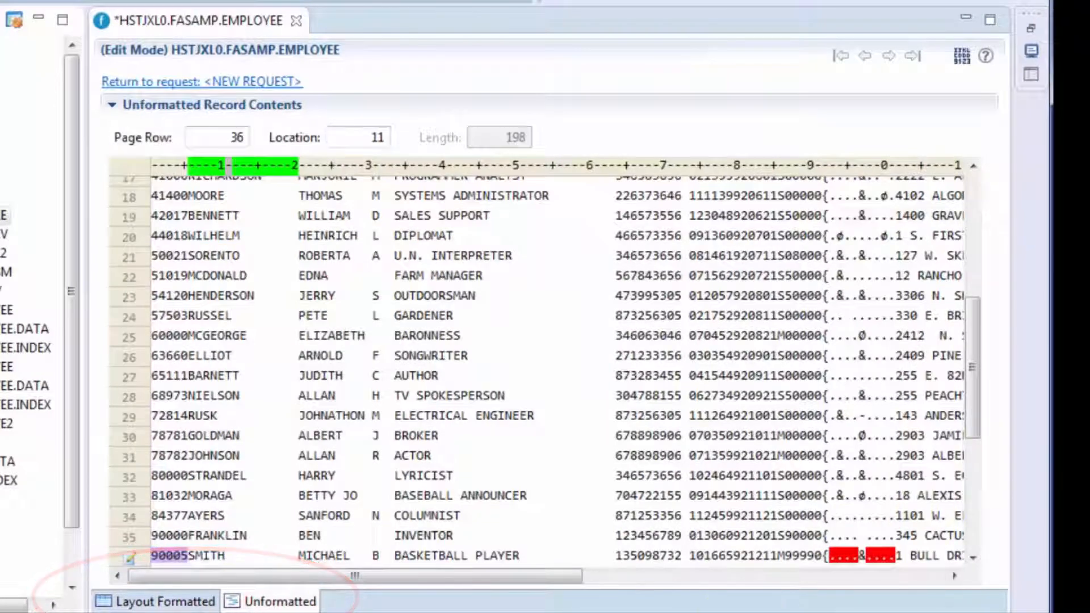
{"action": "left_click", "coordinate": [189, 602]}
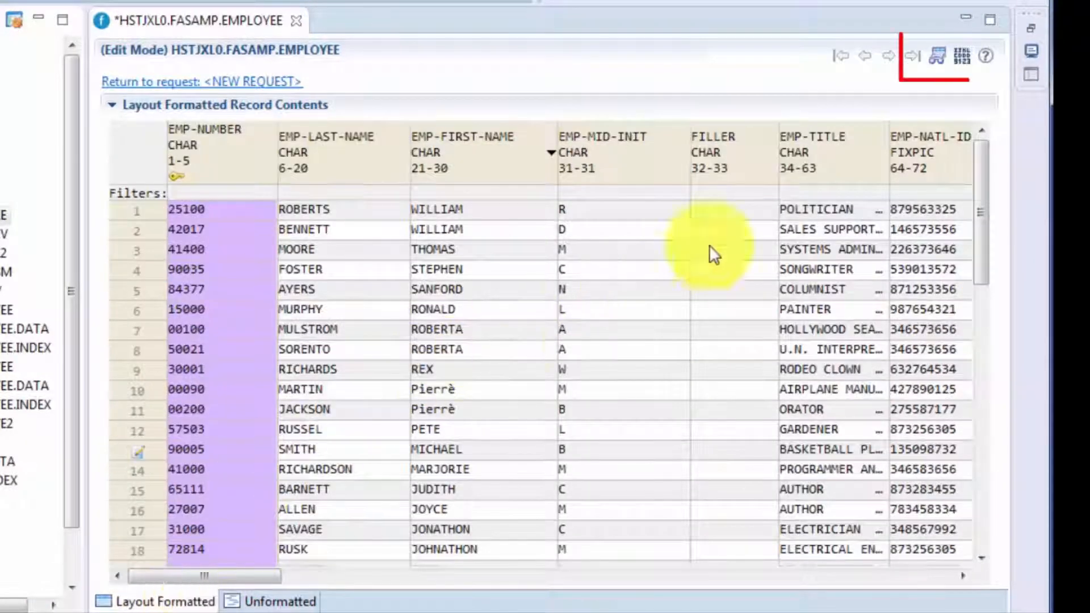
{"action": "left_click", "coordinate": [963, 56]}
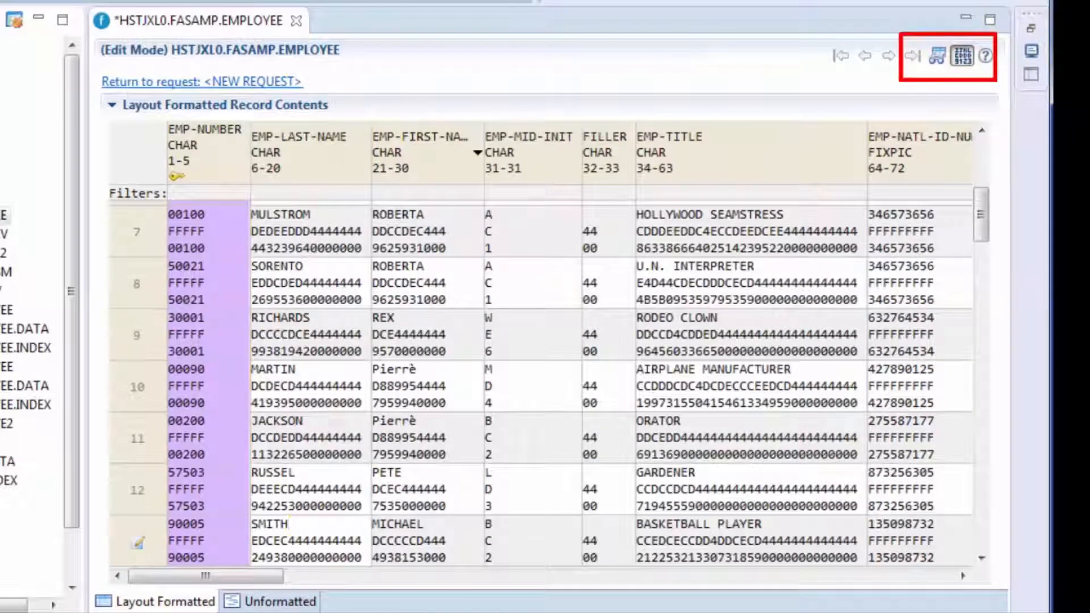
{"action": "left_click", "coordinate": [961, 49]}
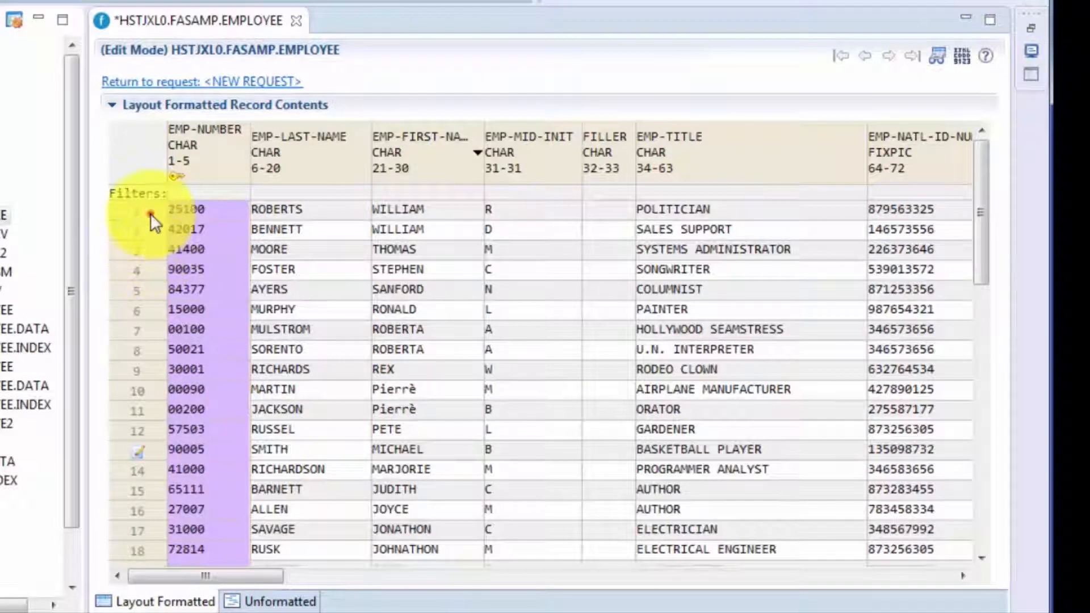
In the data editor request for HSTJXL0.FASAMP.EMPLOYEE, exclude the EMP-NUMBER and EMP-LAST-NAME fields from the data display
{"action": "left_click", "coordinate": [146, 212]}
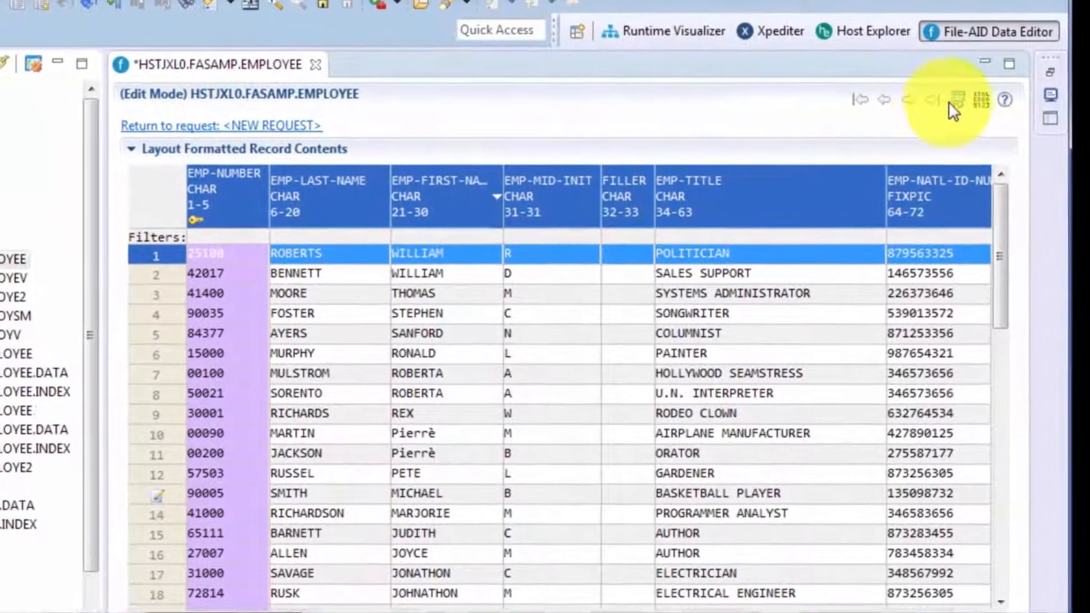
{"action": "left_click", "coordinate": [937, 56]}
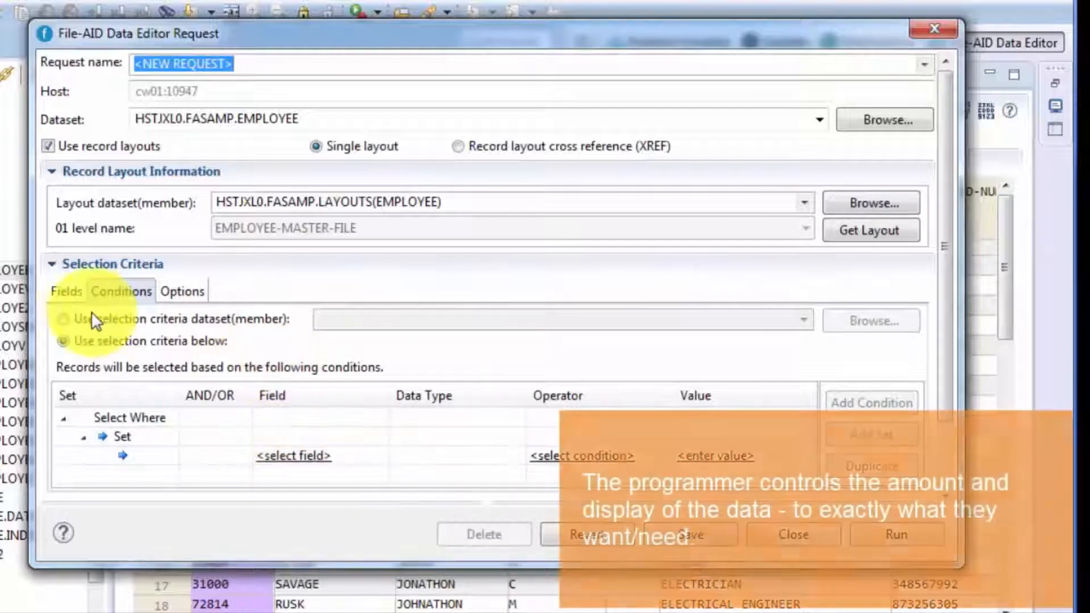
{"action": "left_click", "coordinate": [67, 290]}
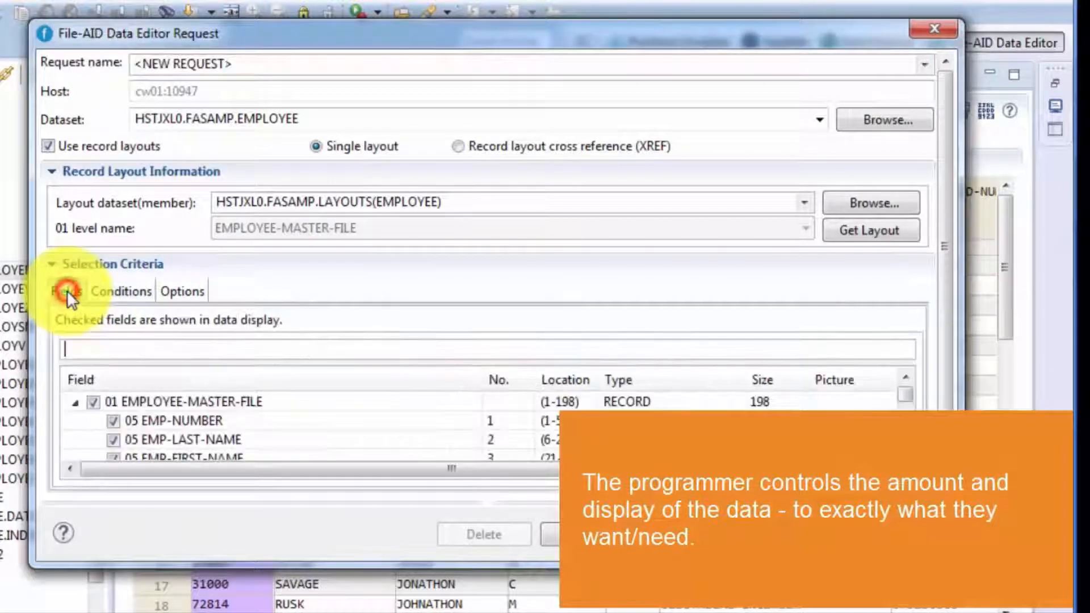
{"action": "left_click", "coordinate": [116, 421]}
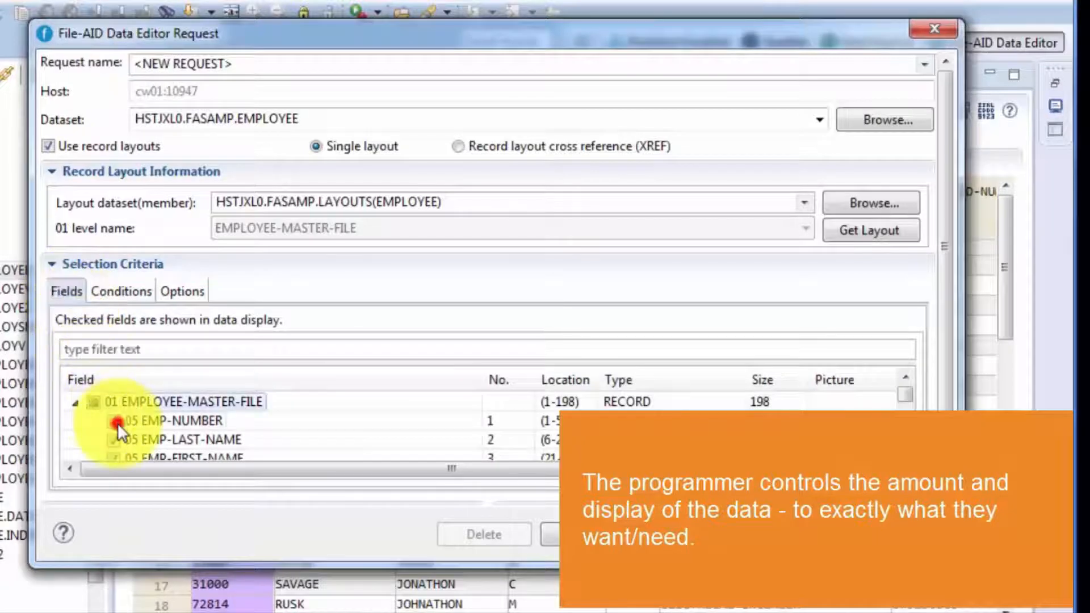
{"action": "left_click", "coordinate": [116, 441]}
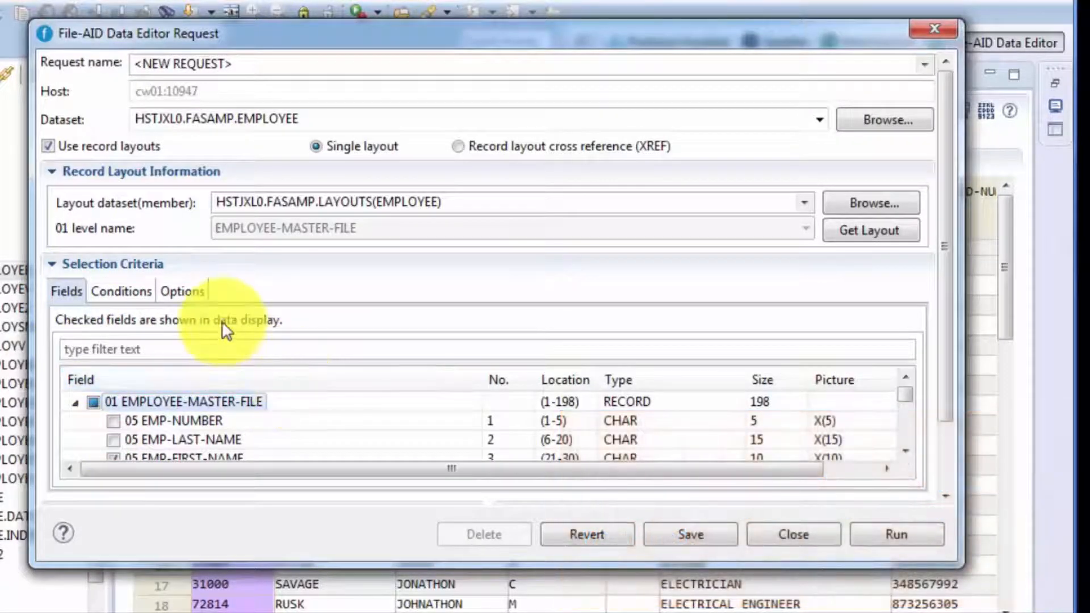
View the request's selection options, name the request Demo 1, and save and close it
{"action": "left_click", "coordinate": [193, 292]}
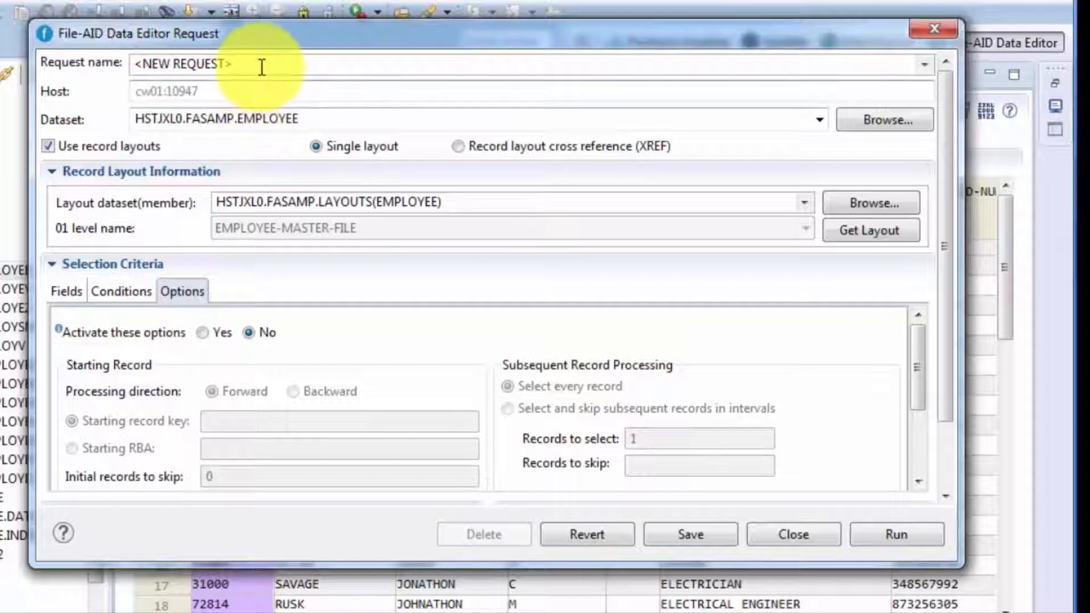
{"action": "left_click_drag", "start_coordinate": [259, 67], "coordinate": [55, 111]}
{"action": "type", "text": "Demo 1"}
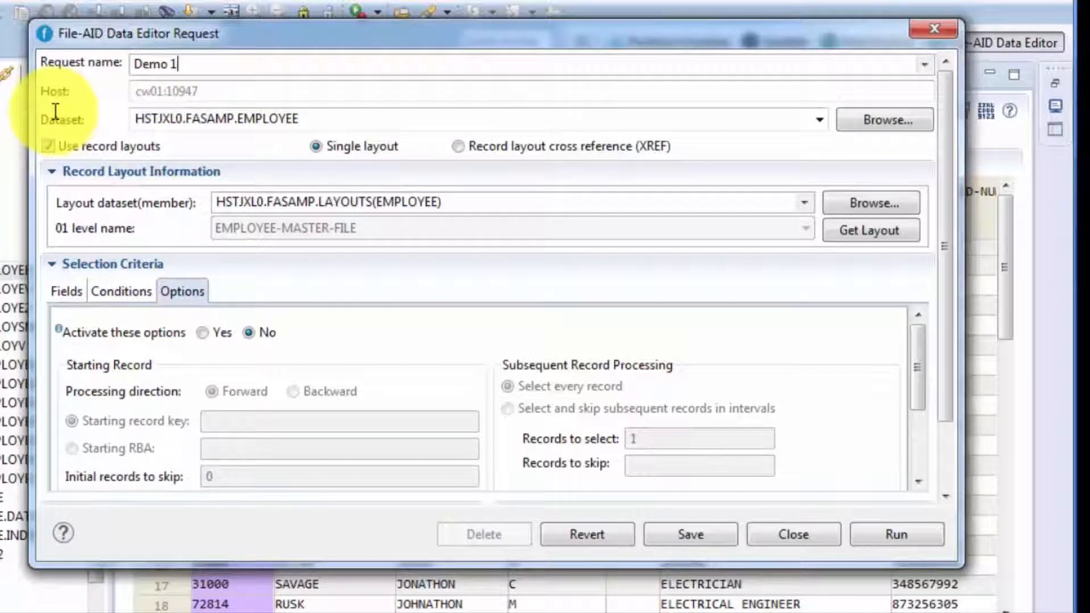
{"action": "left_click", "coordinate": [704, 536]}
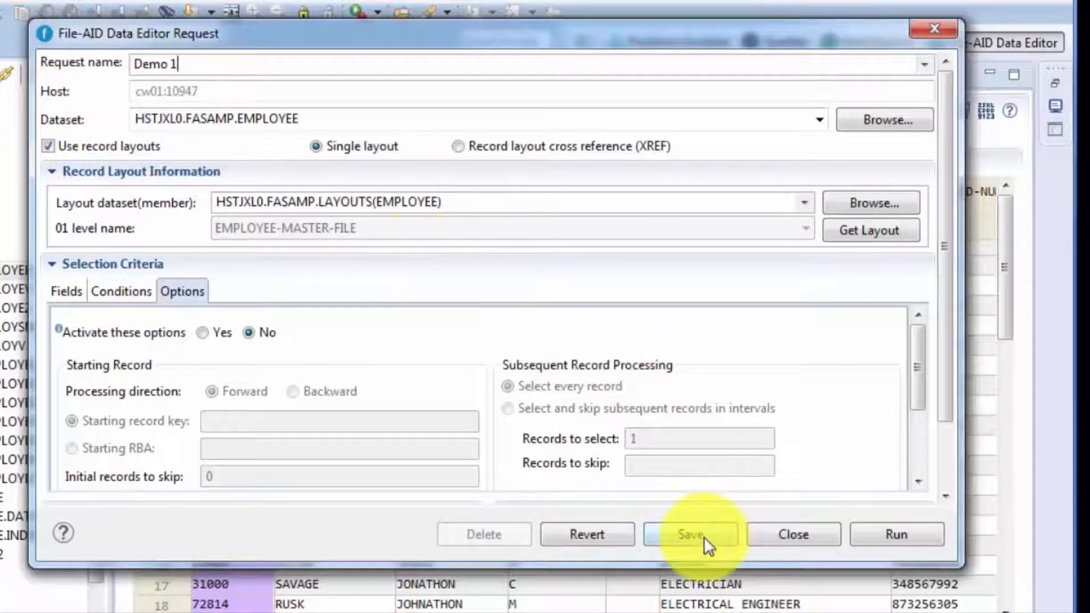
{"action": "left_click", "coordinate": [806, 537]}
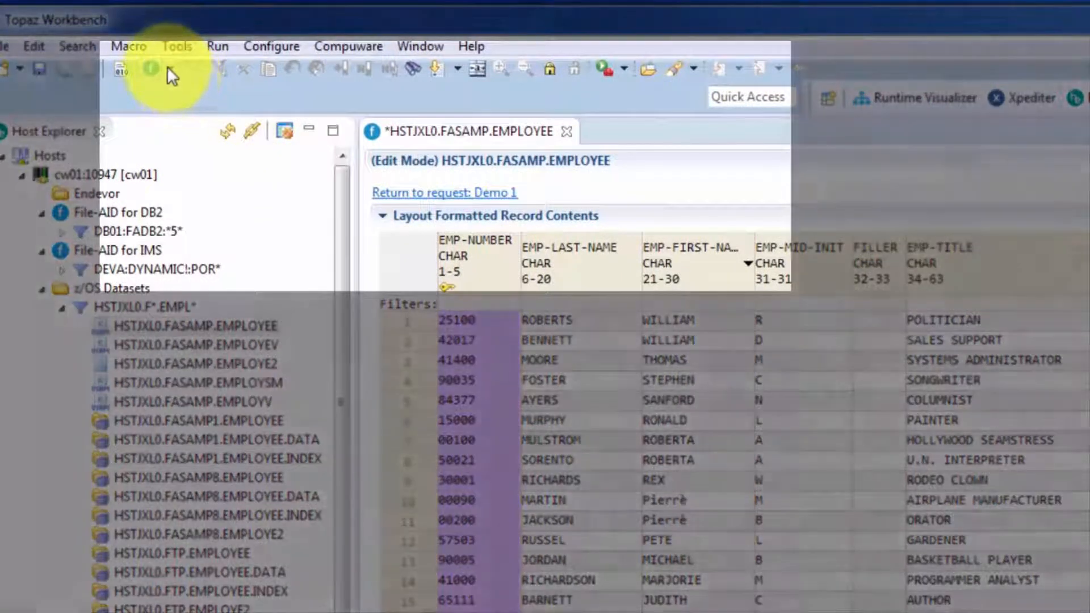
Run the favorite data editor request Customer (DB2) to browse the customer table
{"action": "left_click", "coordinate": [168, 68]}
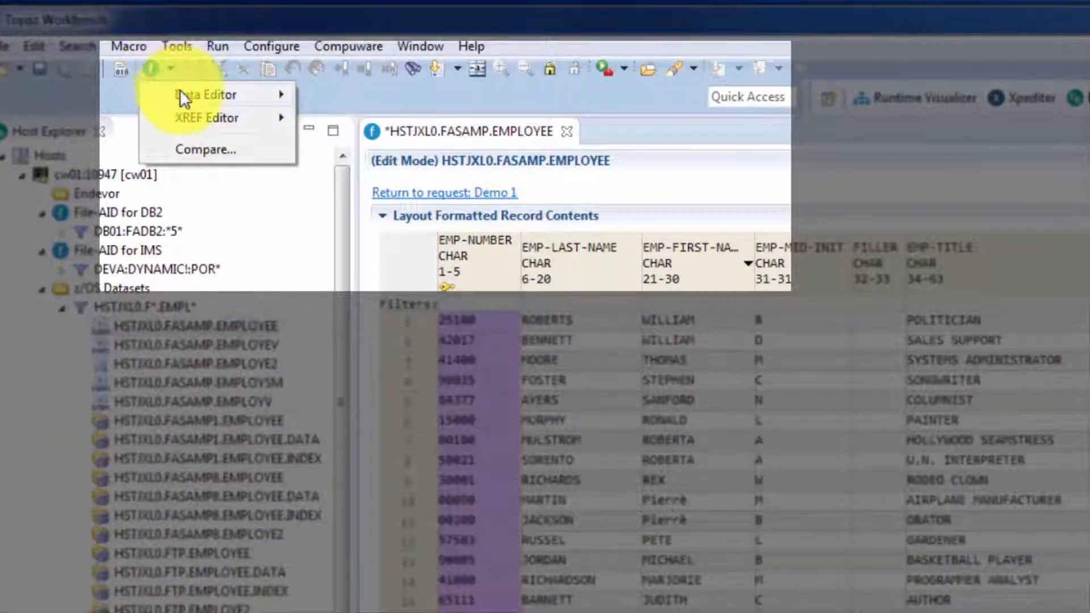
{"action": "mouse_move", "coordinate": [181, 91]}
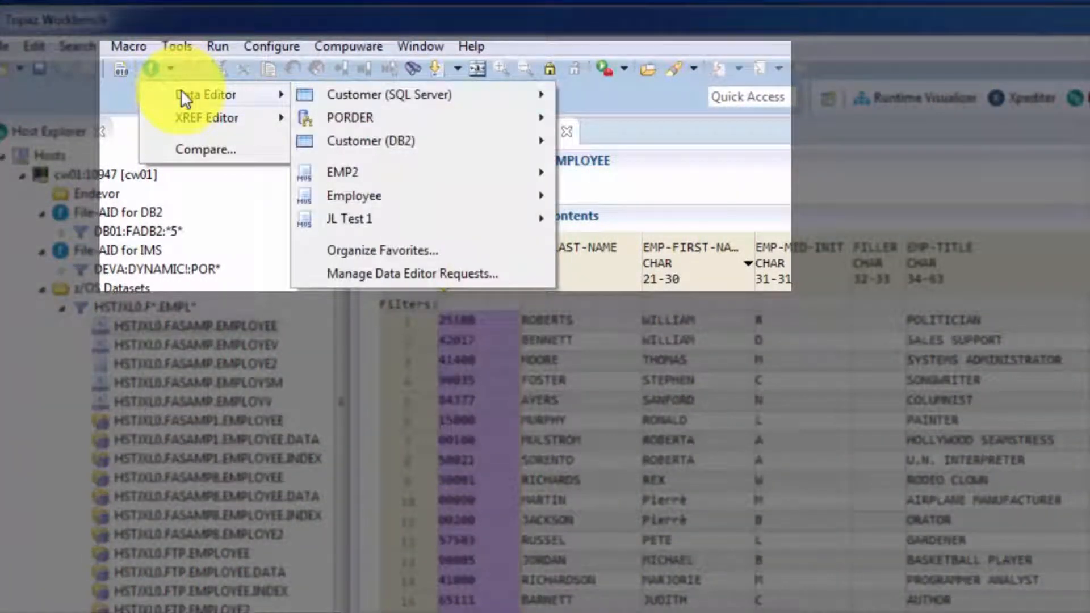
{"action": "mouse_move", "coordinate": [420, 141]}
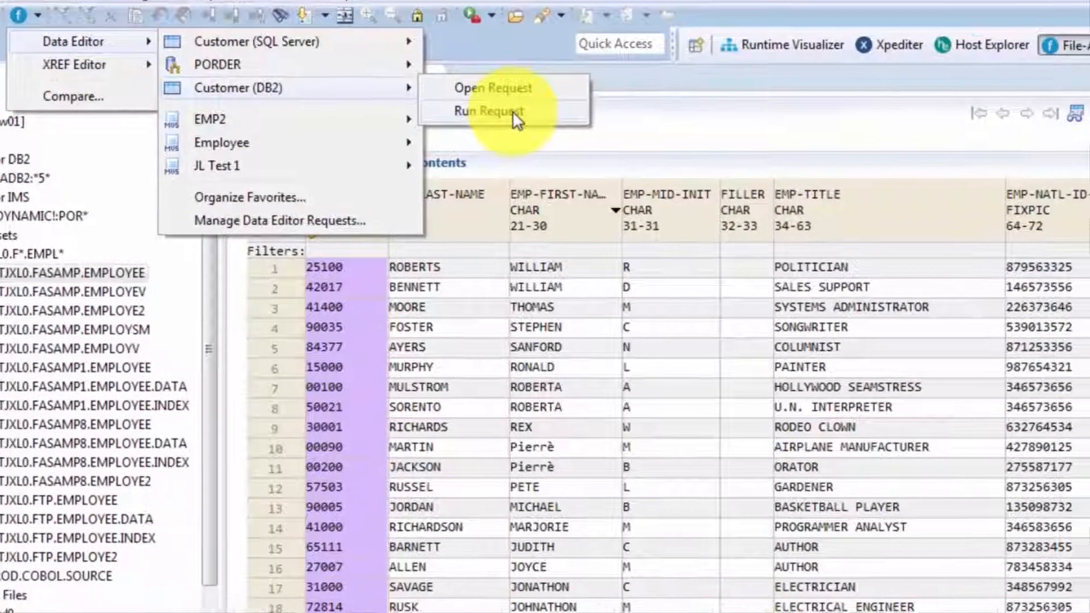
{"action": "left_click", "coordinate": [605, 157]}
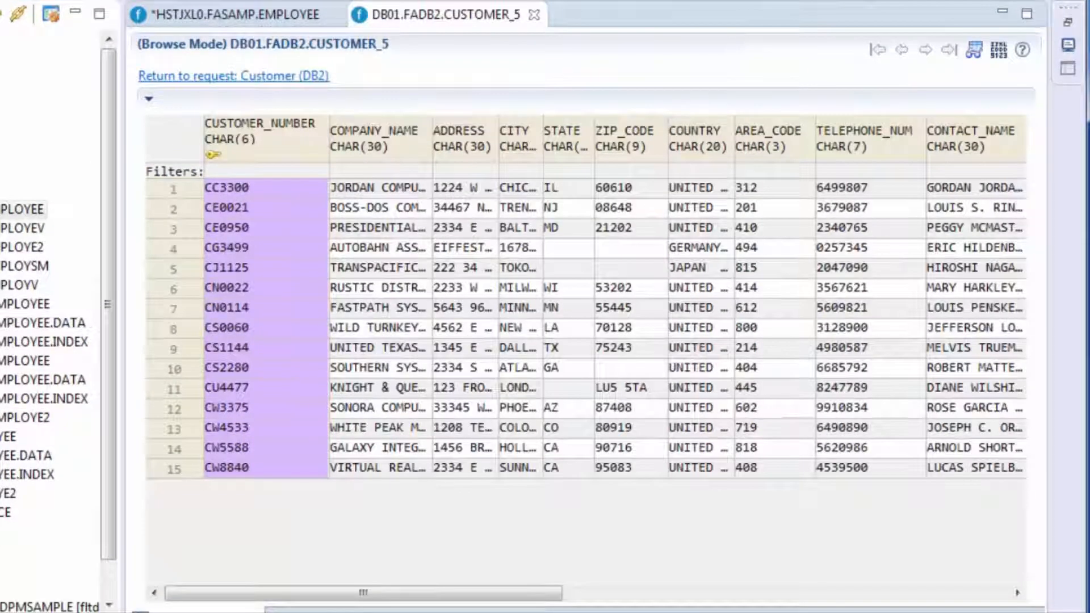
{"action": "left_click", "coordinate": [97, 0]}
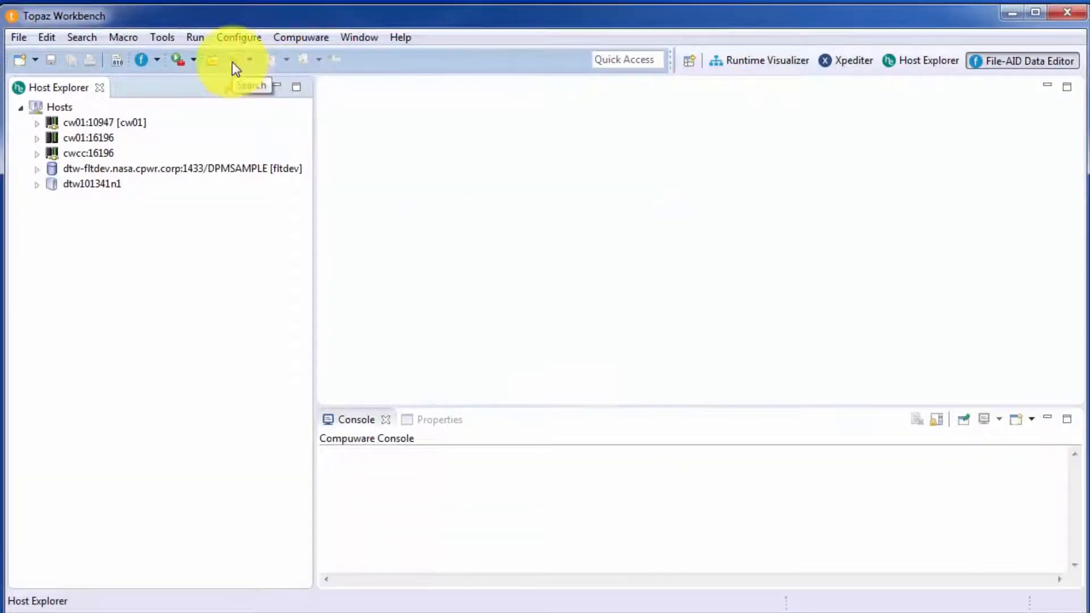
Search the HSTJXL0.COMPARE.LARGE1, HSTJXL0.FASAMP.CNTL and HSTJXL0.FASAMP.EMPLOYEE datasets on host cw01:10947 for the text APPLID
{"action": "left_click", "coordinate": [234, 66]}
{"action": "left_click", "coordinate": [575, 345]}
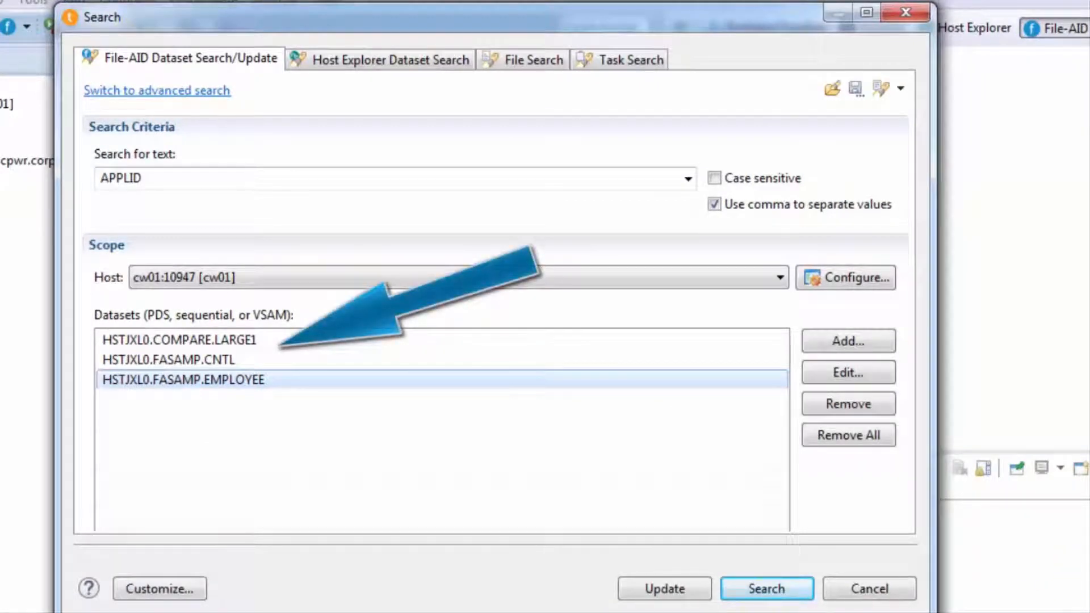
{"action": "left_click", "coordinate": [779, 591]}
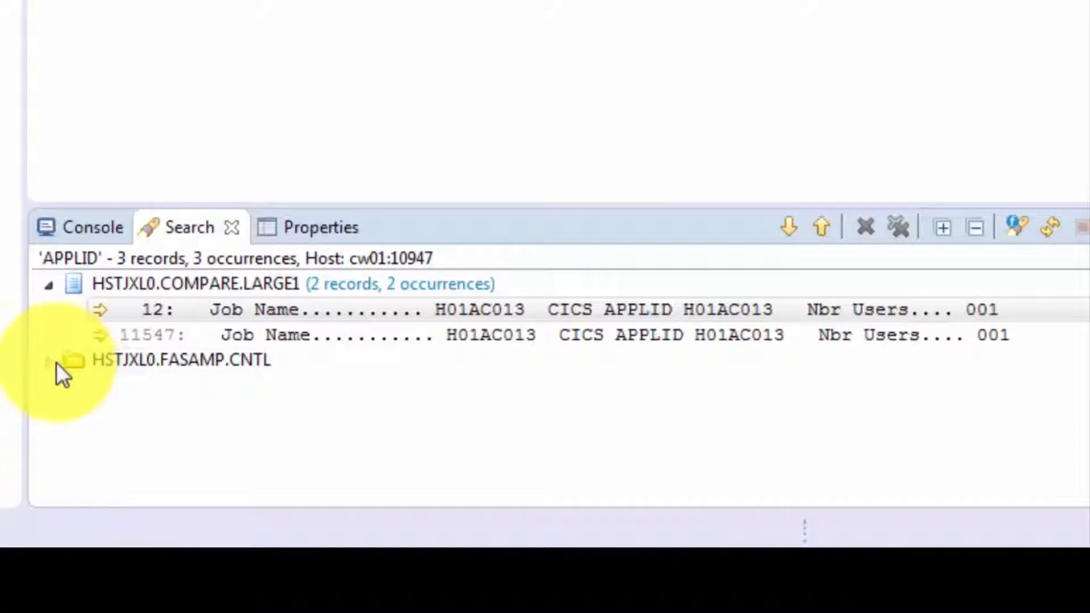
Expand the HSTJXL0.FASAMP.CNTL search result and open the matching record in member FABAT
{"action": "left_click", "coordinate": [45, 361]}
{"action": "left_click", "coordinate": [76, 386]}
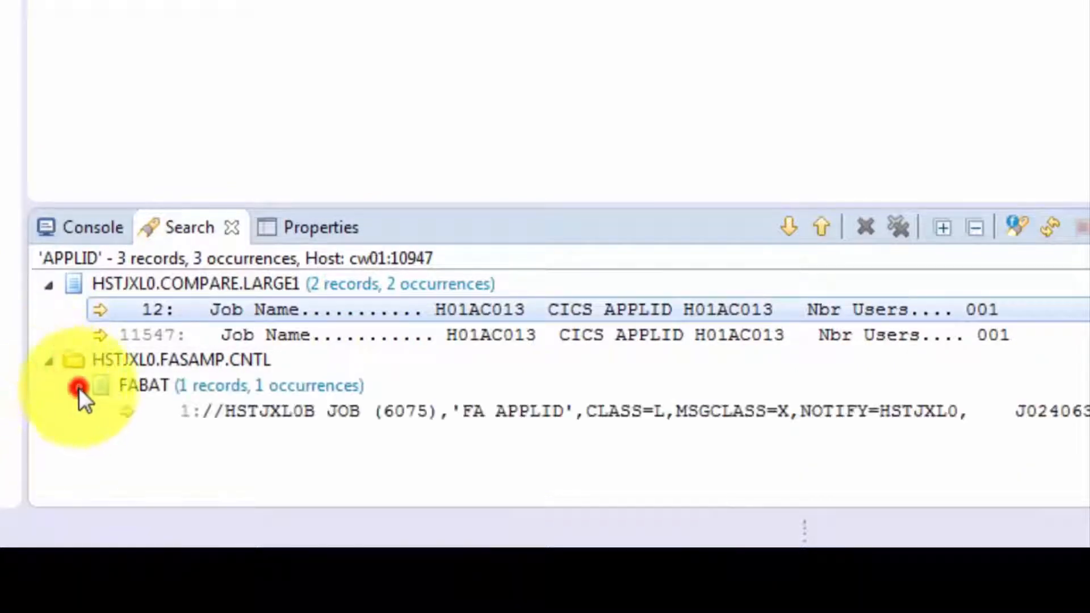
{"action": "left_click", "coordinate": [481, 416]}
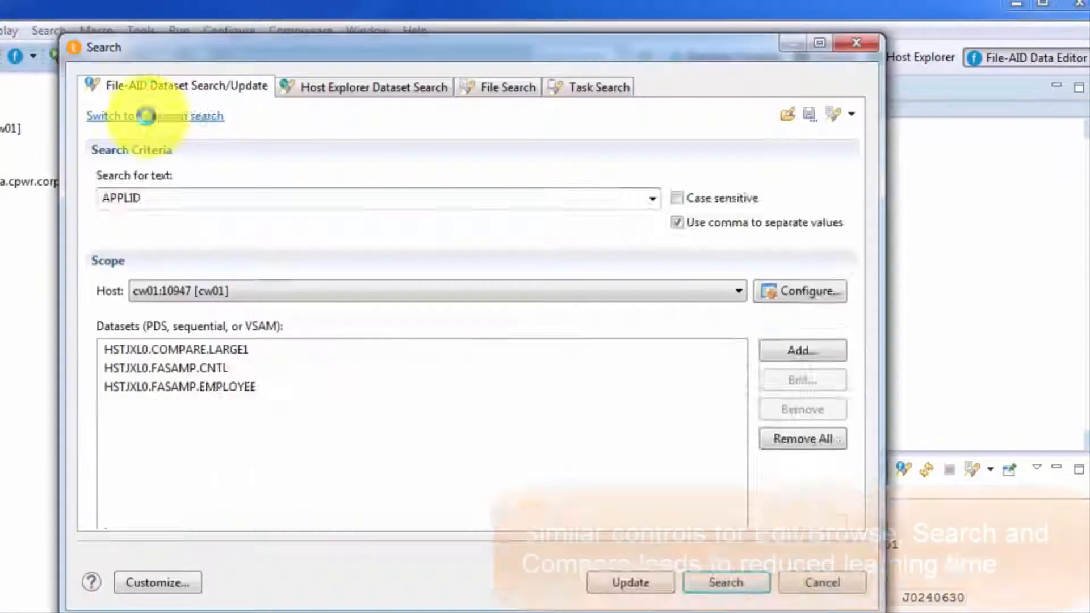
Open a compare request with HSTJXL0.FASAMP.EMPLOYE2 as the old file and HUSWRM0.FASAMP.EMPLOYE2 as the new file
{"action": "left_click", "coordinate": [146, 116]}
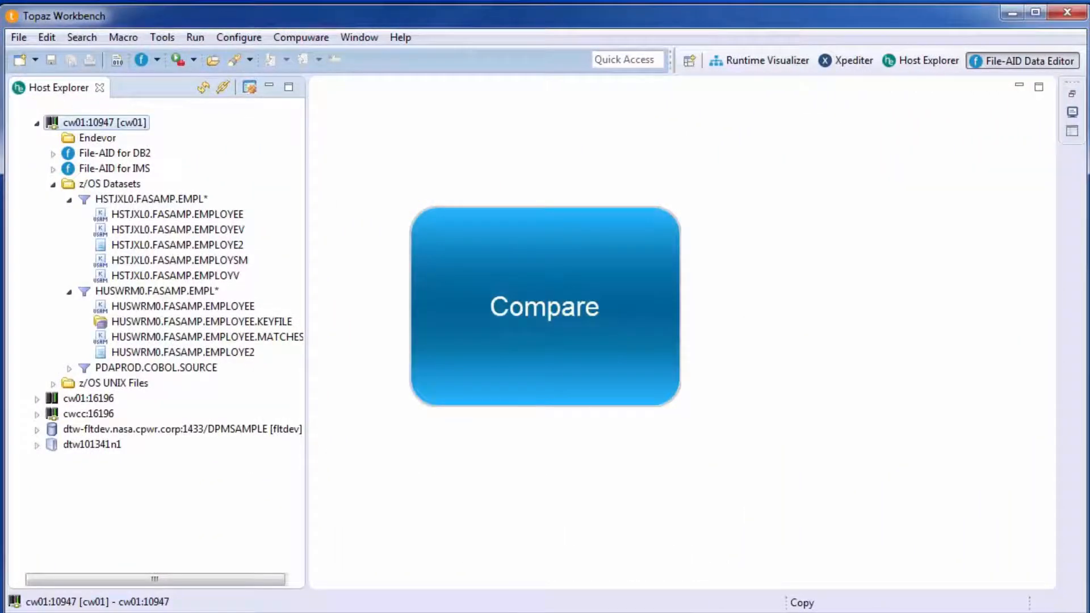
{"action": "left_click", "coordinate": [237, 351]}
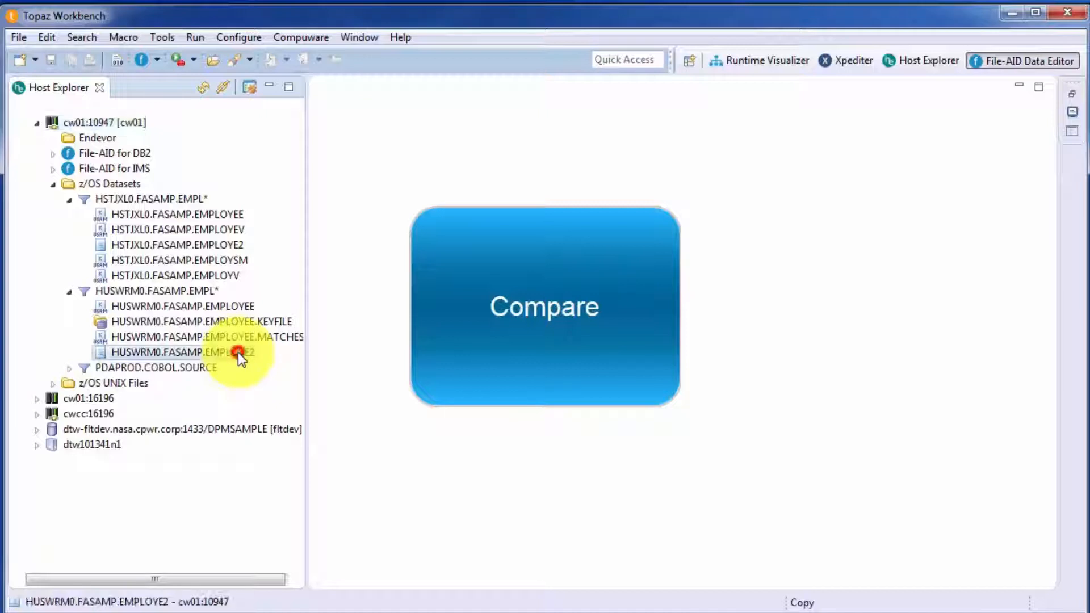
{"action": "left_click", "coordinate": [233, 246], "text": "ctrl"}
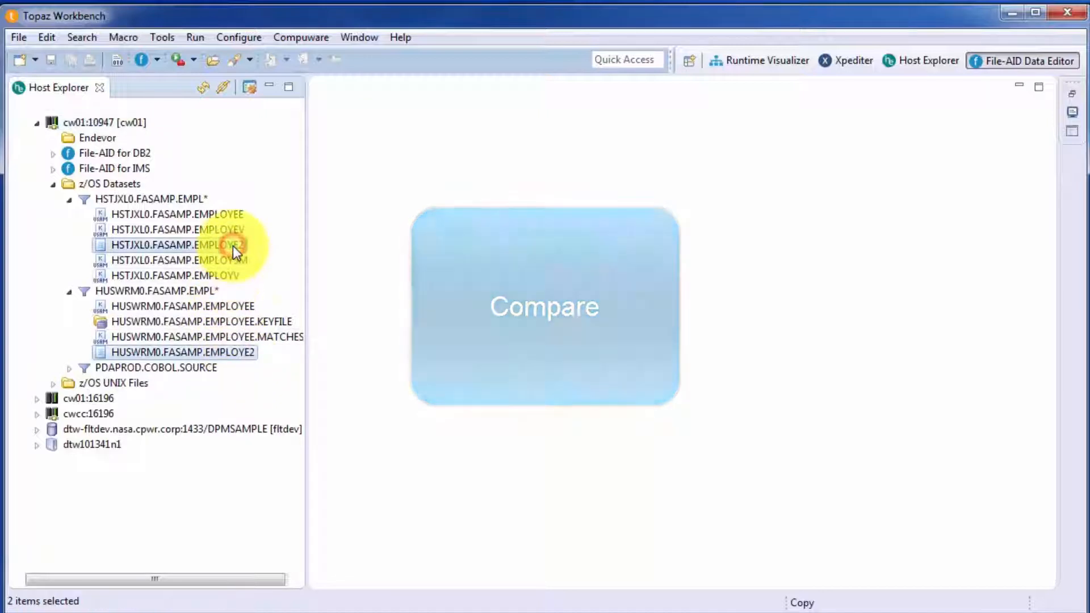
{"action": "right_click", "coordinate": [232, 247]}
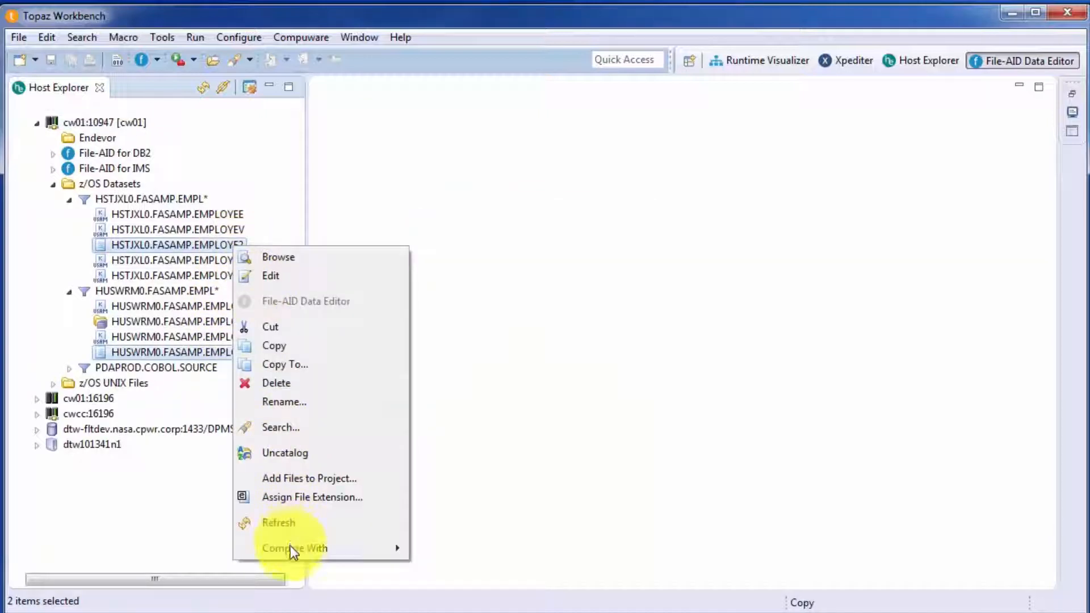
{"action": "mouse_move", "coordinate": [290, 546]}
{"action": "left_click", "coordinate": [481, 567]}
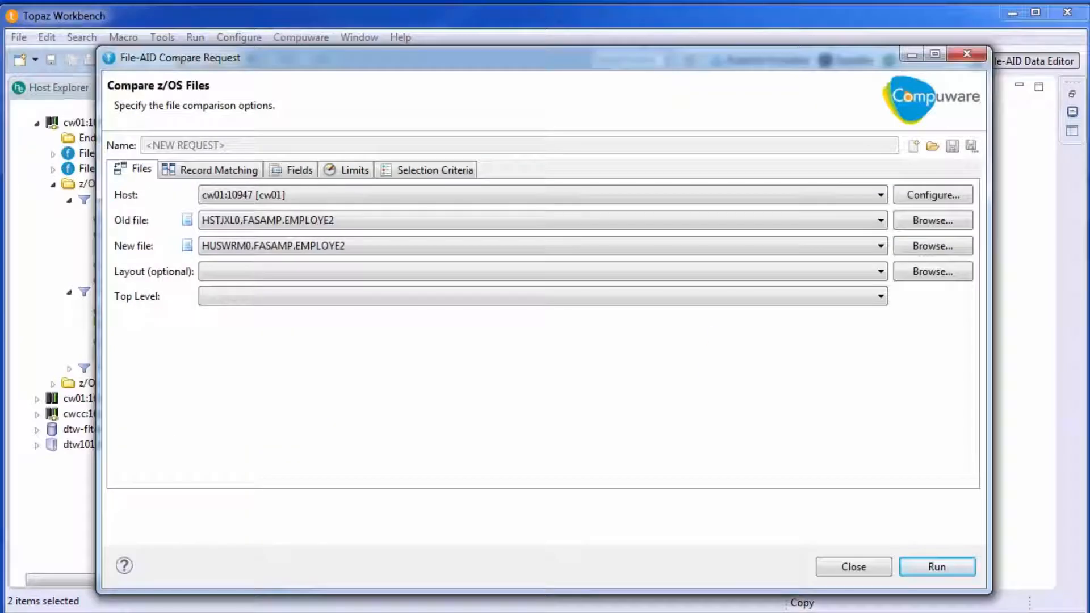
Run the comparison of the two EMPLOYE2 files, review its summary down to the differences chart, and close the result
{"action": "left_click", "coordinate": [946, 567]}
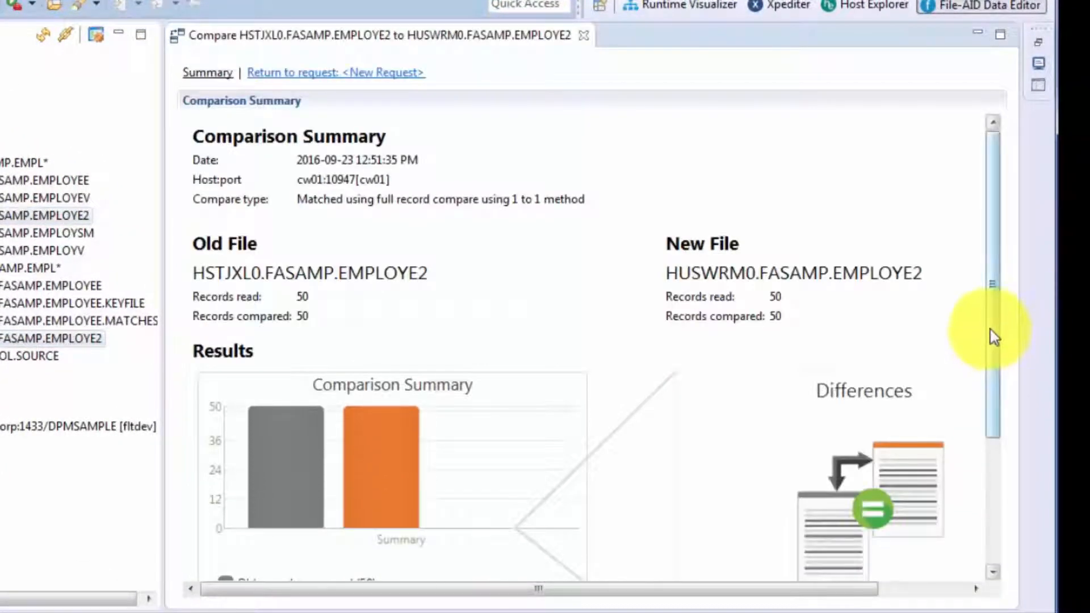
{"action": "left_click_drag", "start_coordinate": [993, 337], "coordinate": [1014, 421]}
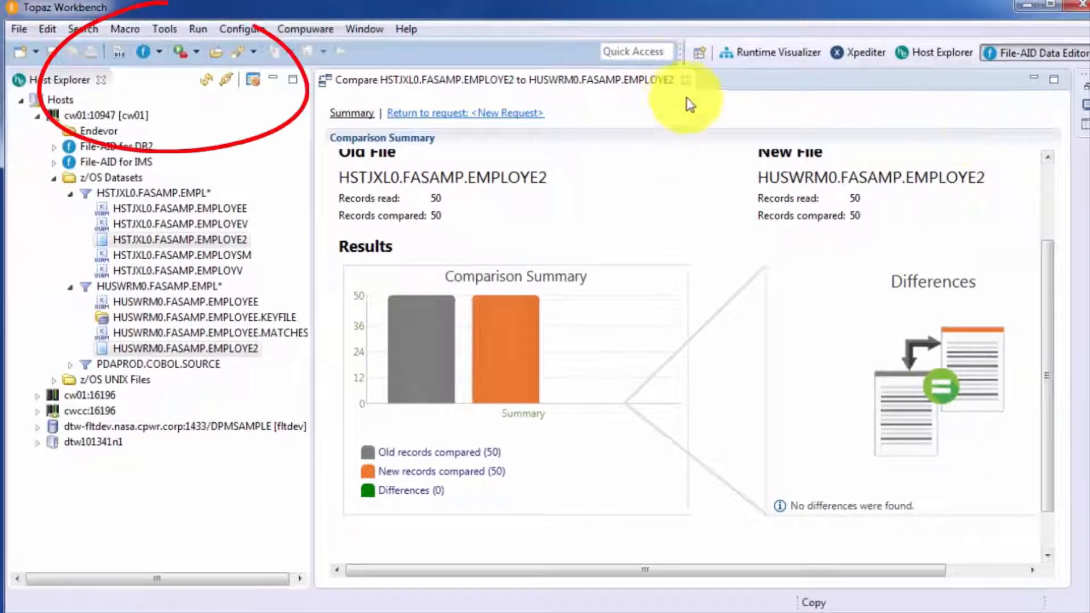
{"action": "left_click", "coordinate": [684, 80]}
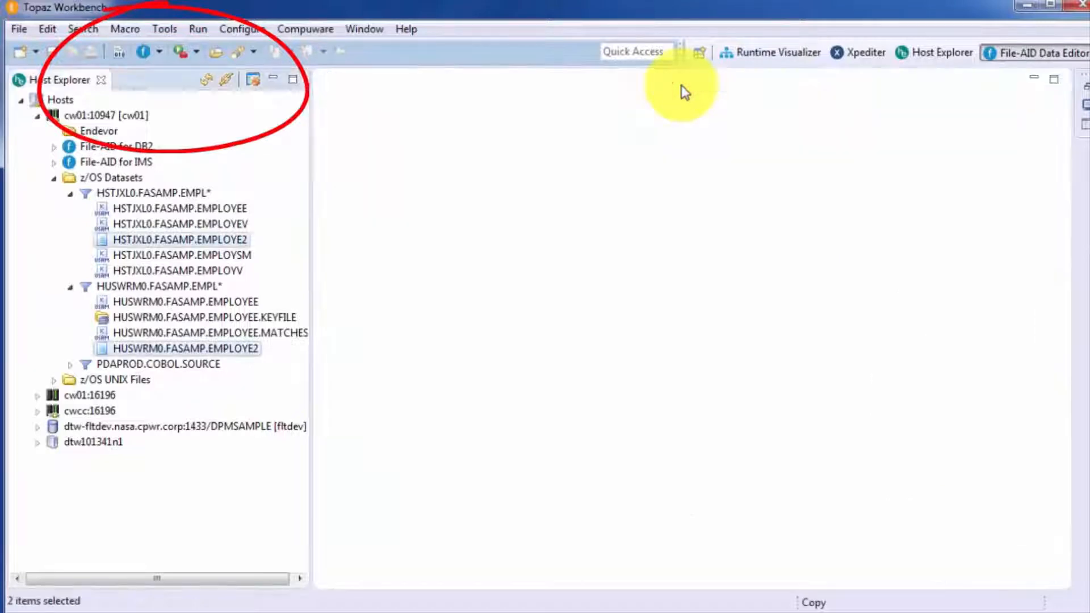
Run a new comparison of HSTJXL0.FASAMP.EMPLOYEE with HUSWRM0.FASAMP.EMPLOYEE using the layout HSTJXL0.FASAMP.LAYOUTS(EMPLOYEE)
{"action": "left_click", "coordinate": [157, 49]}
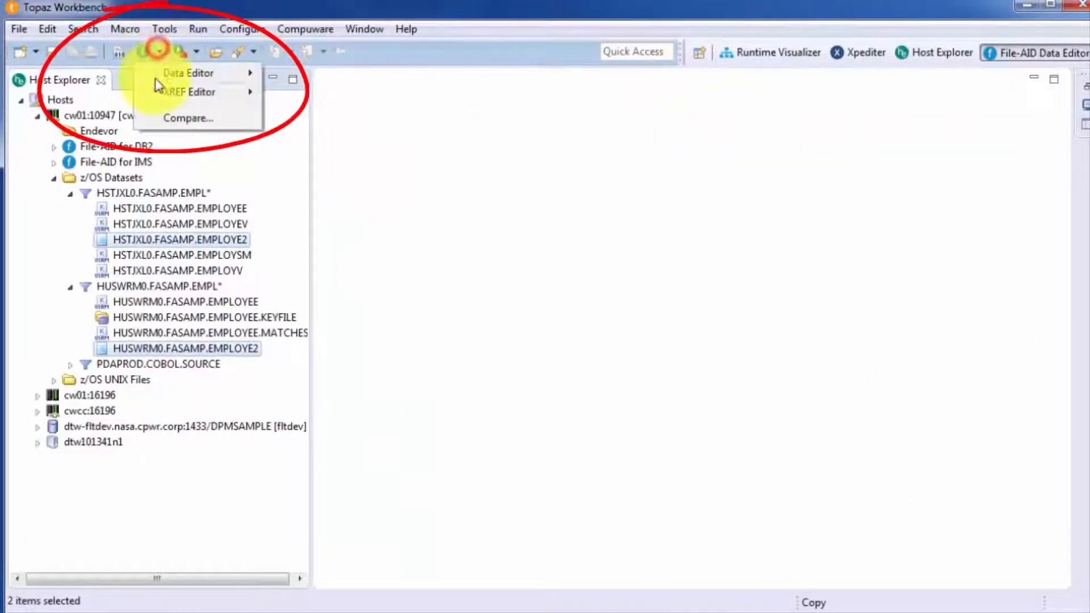
{"action": "left_click", "coordinate": [162, 118]}
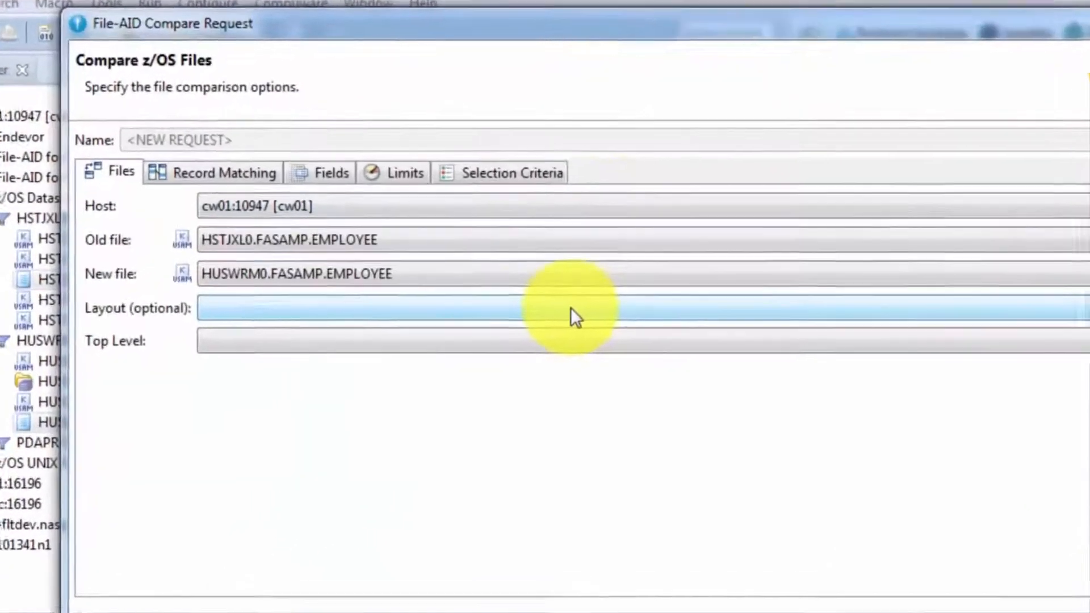
{"action": "left_click", "coordinate": [527, 271]}
{"action": "left_click", "coordinate": [542, 408]}
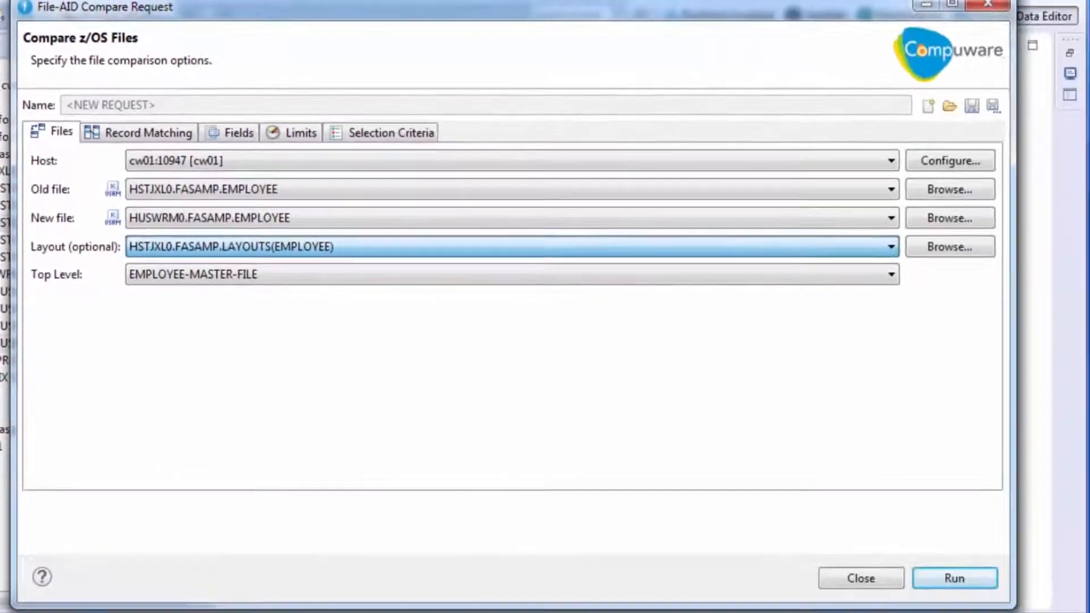
{"action": "left_click", "coordinate": [966, 576]}
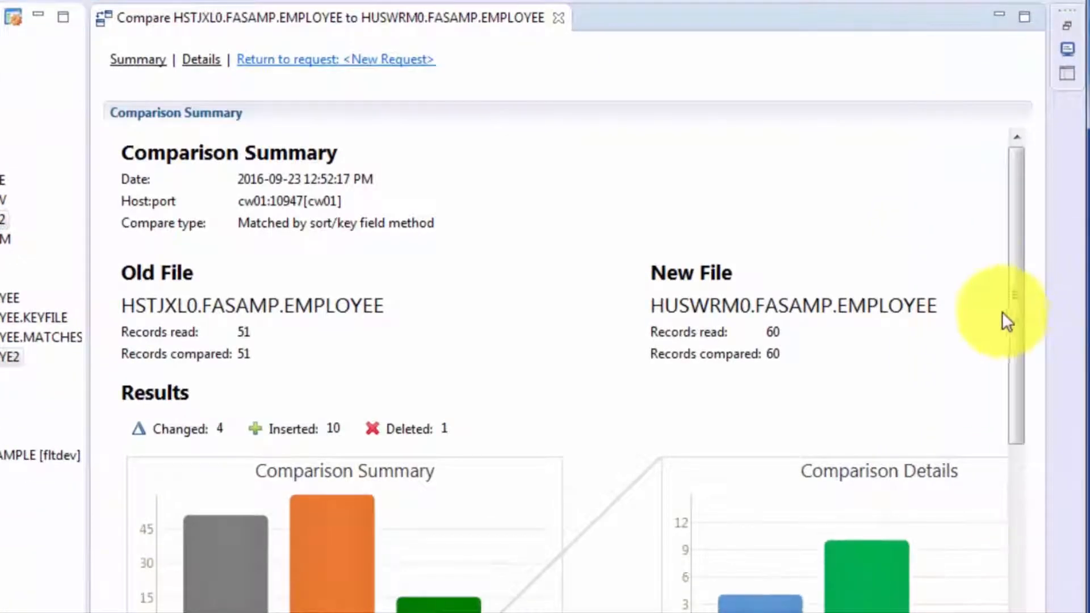
Review the comparison result charts and open the details of the changed records
{"action": "left_click_drag", "start_coordinate": [1009, 312], "coordinate": [1030, 396]}
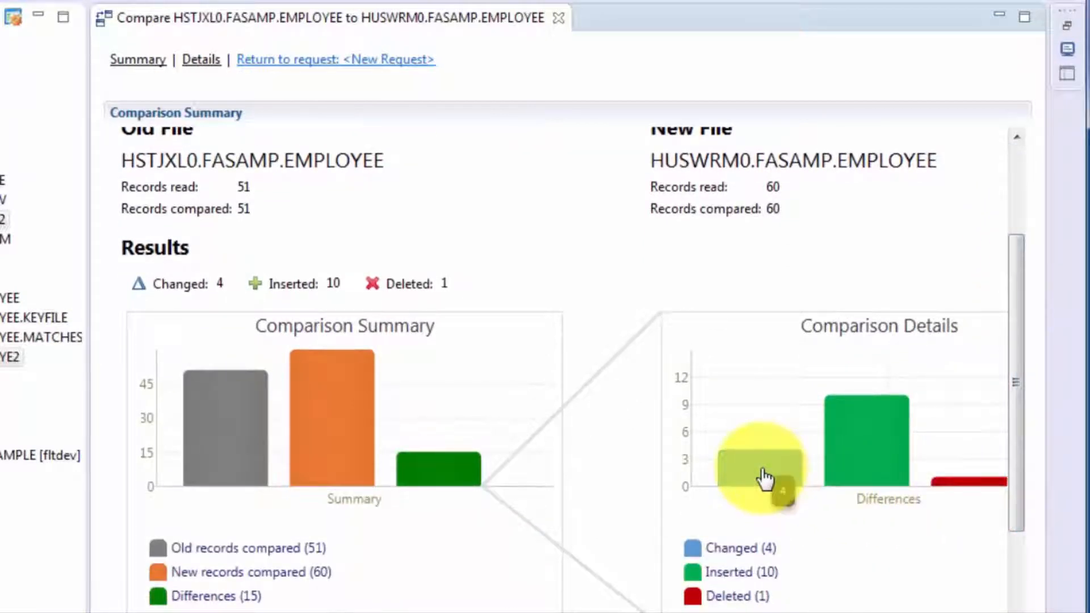
{"action": "mouse_move", "coordinate": [868, 450]}
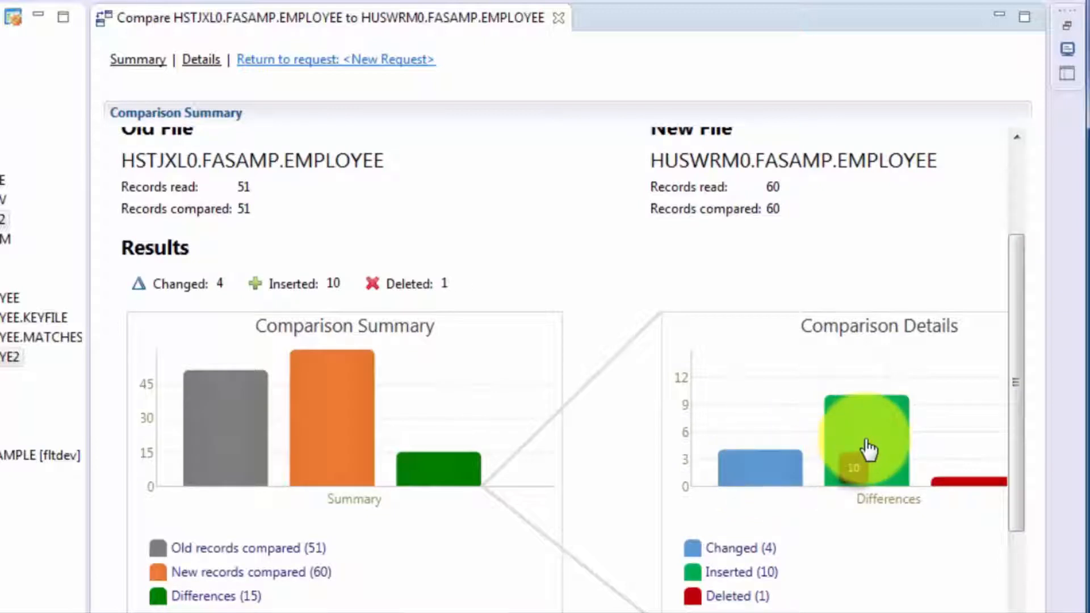
{"action": "mouse_move", "coordinate": [964, 487]}
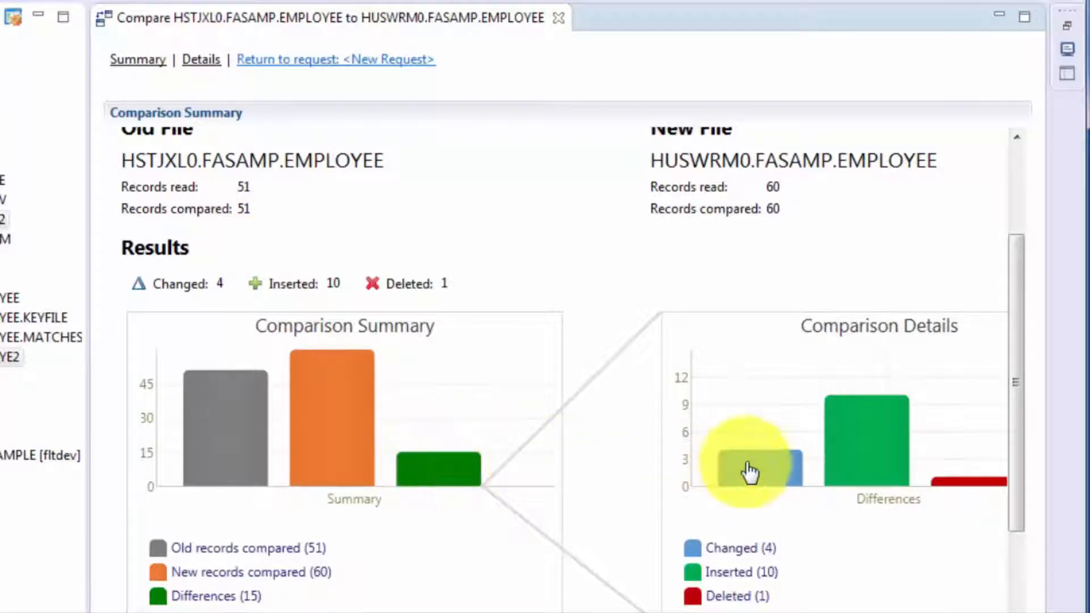
{"action": "left_click", "coordinate": [749, 471]}
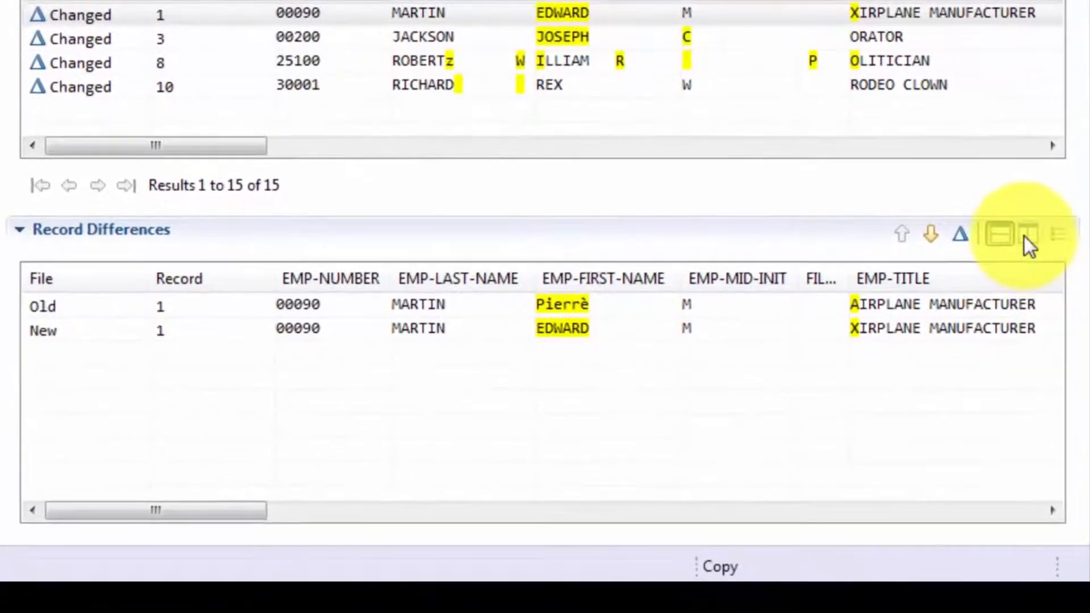
Show the record differences with old and new values side by side, hide the group fields, and advance to the next changed record
{"action": "left_click", "coordinate": [1026, 233]}
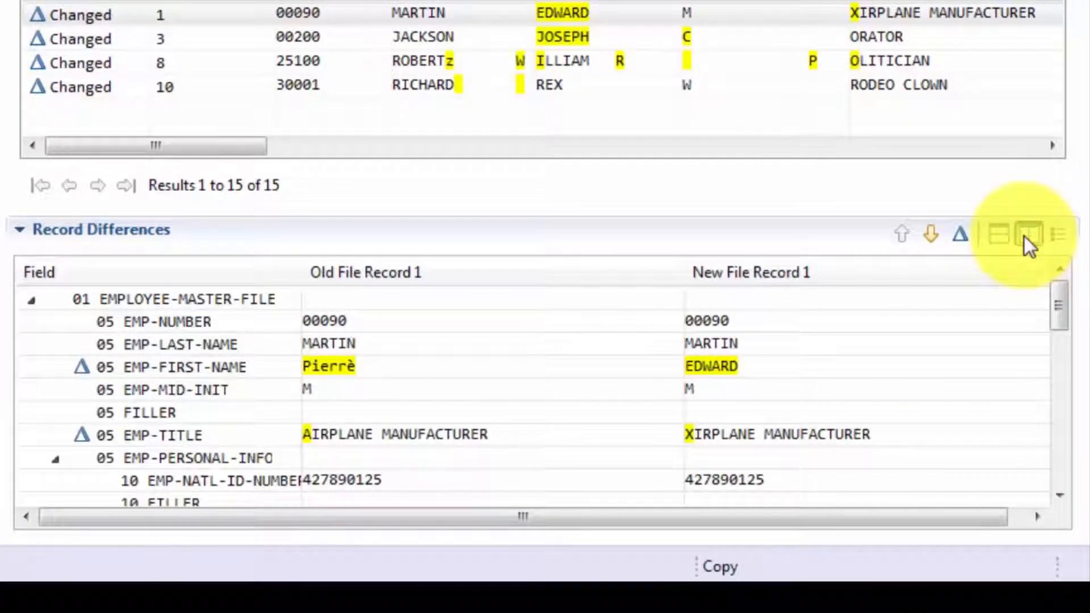
{"action": "left_click", "coordinate": [1058, 235]}
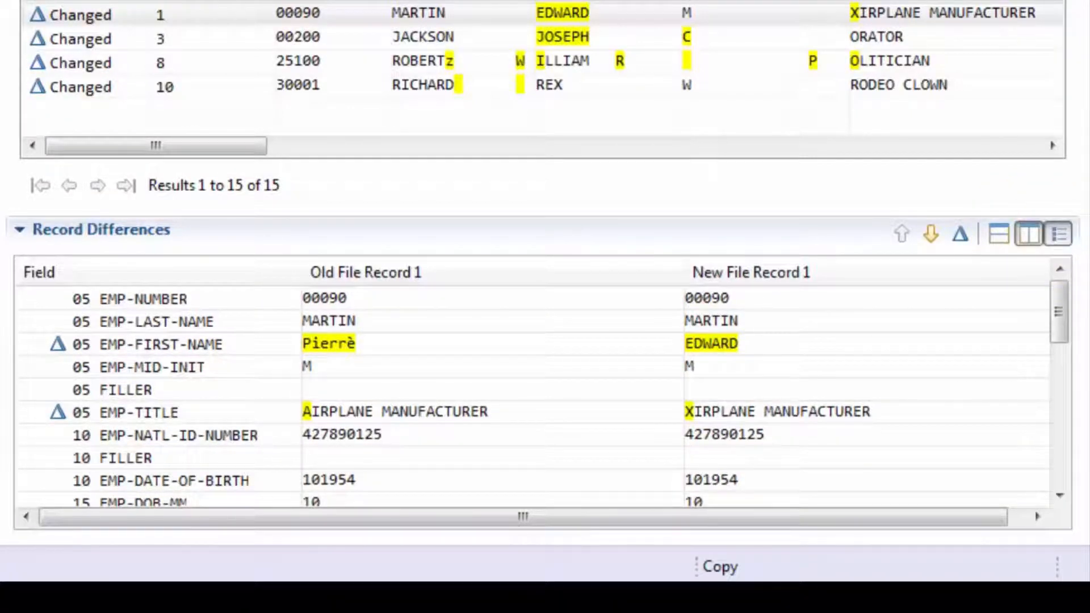
{"action": "left_click", "coordinate": [930, 234]}
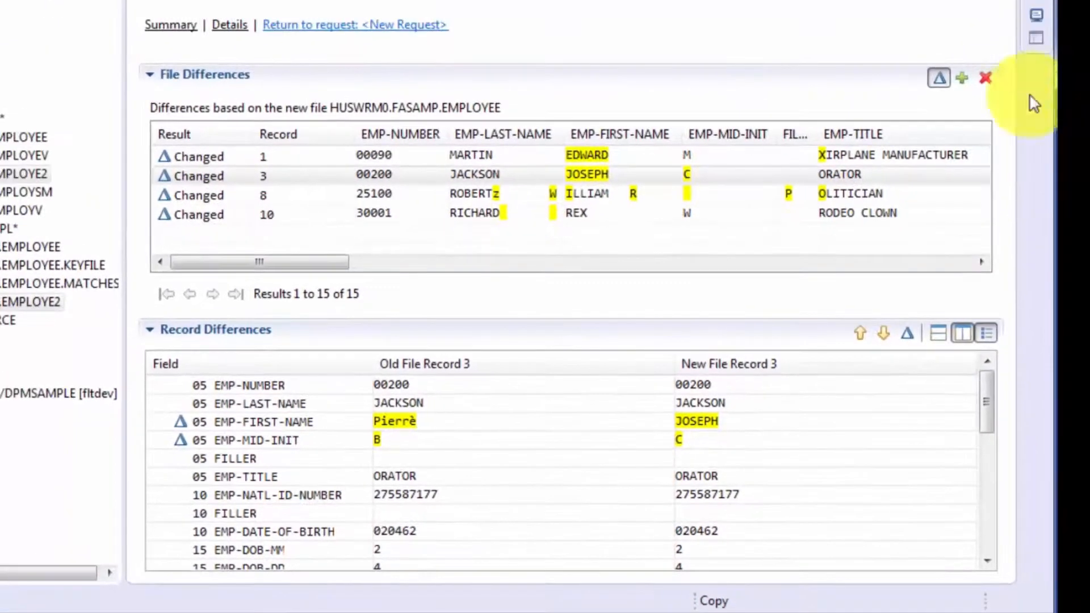
Include the inserted and deleted records in the file differences list
{"action": "left_click", "coordinate": [962, 80]}
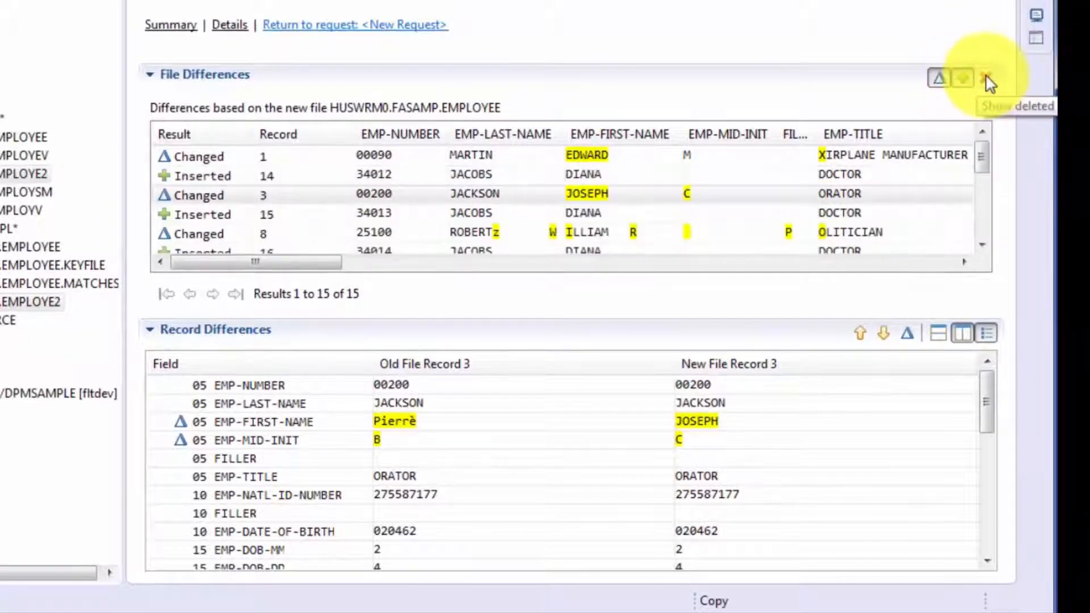
{"action": "left_click", "coordinate": [986, 79]}
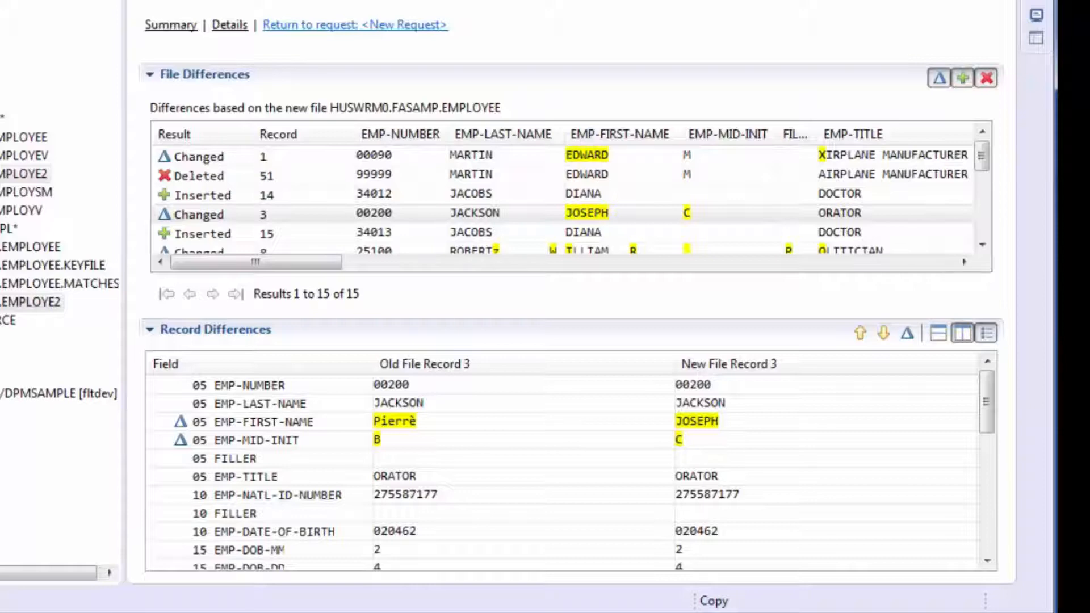
Return to the compare request and examine its record matching methods and selection criteria
{"action": "left_click", "coordinate": [373, 26]}
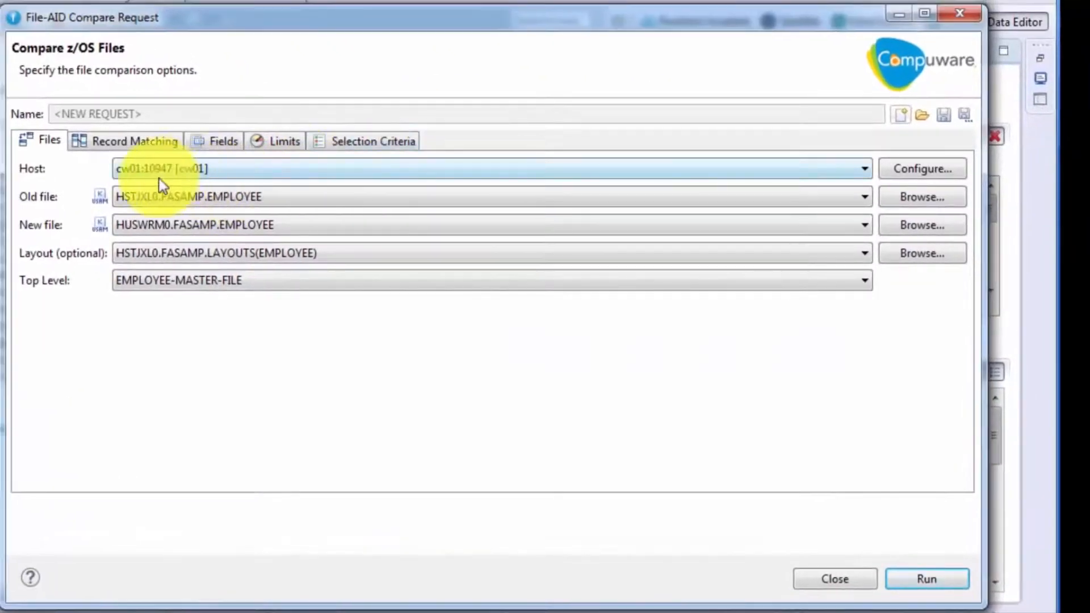
{"action": "left_click", "coordinate": [153, 145]}
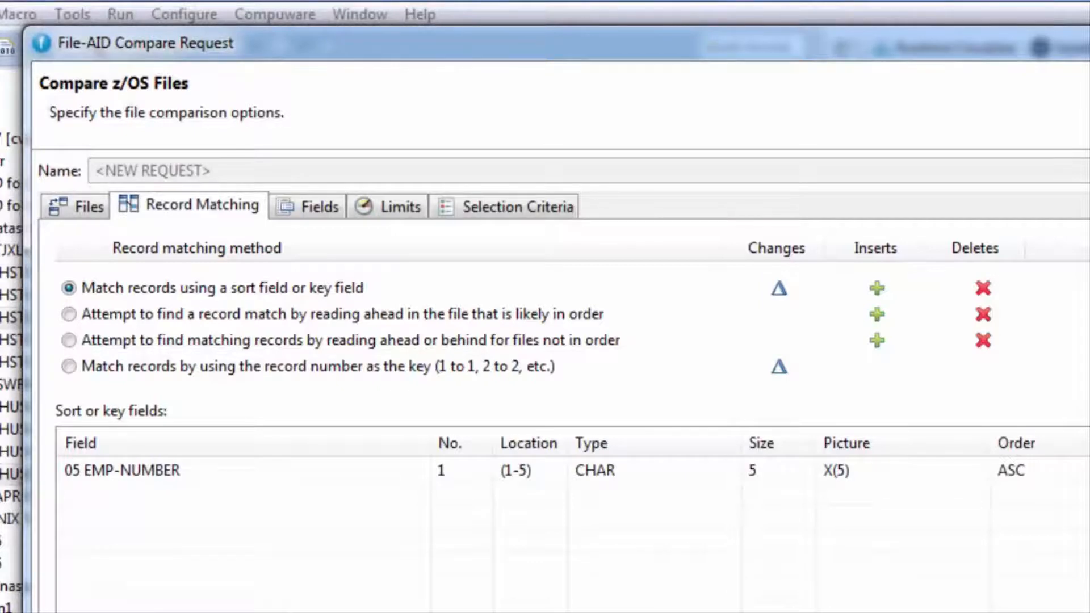
{"action": "left_click", "coordinate": [545, 206]}
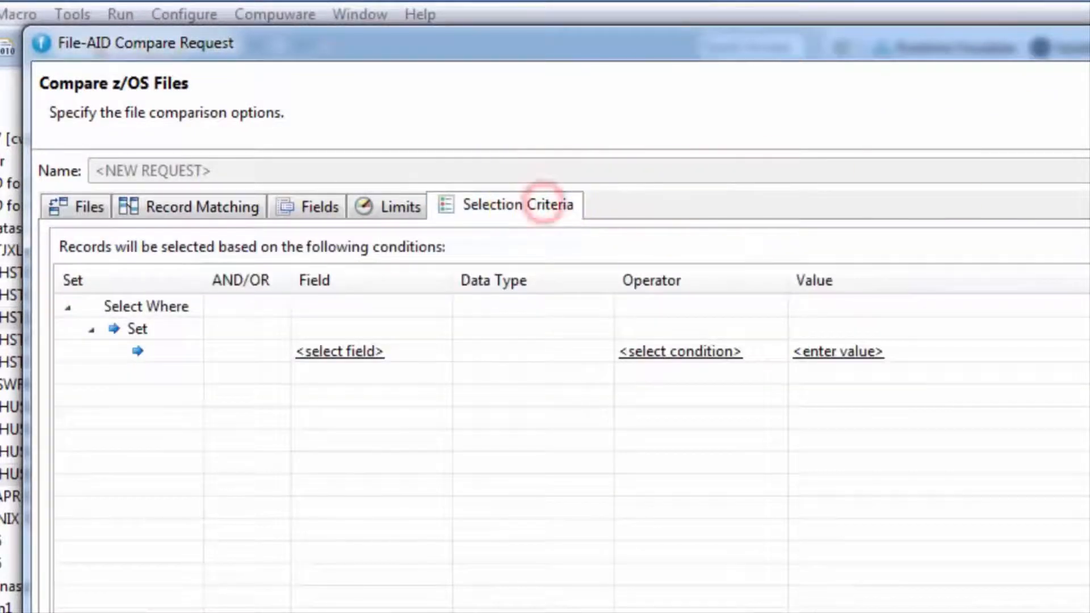
Exclude the EMP-PERSONAL-INFO group from the fields to compare and display the compare processing limits
{"action": "left_click", "coordinate": [325, 209]}
{"action": "left_click", "coordinate": [142, 488]}
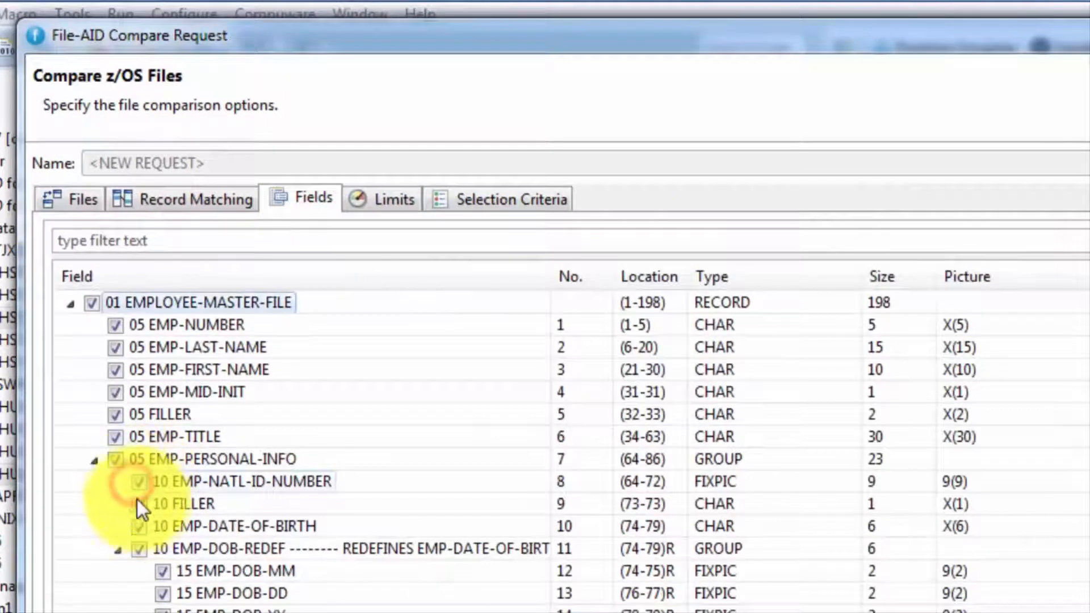
{"action": "left_click", "coordinate": [115, 462]}
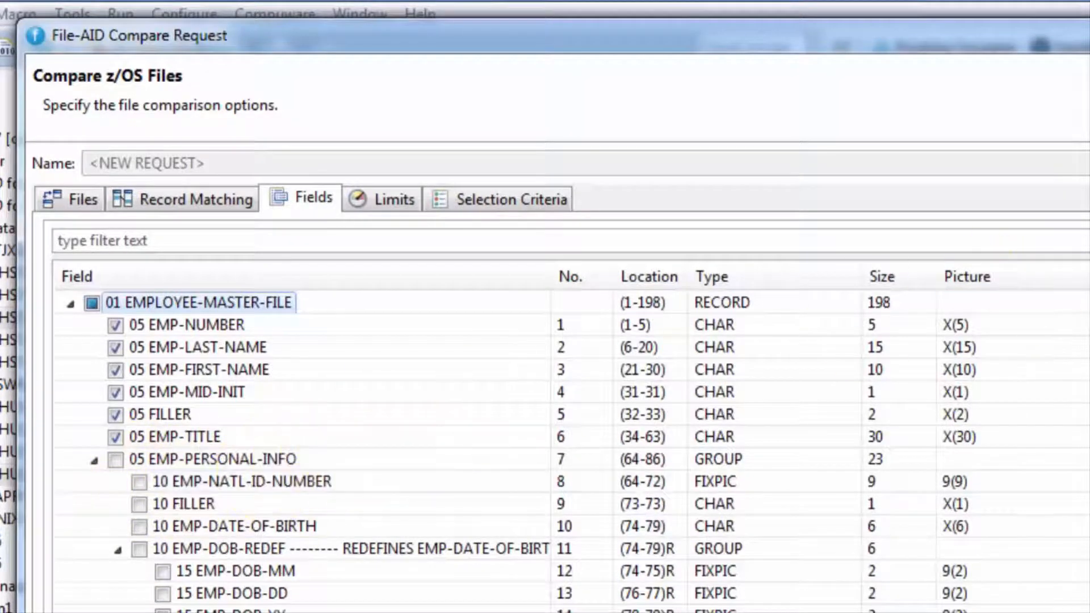
{"action": "left_click", "coordinate": [397, 200]}
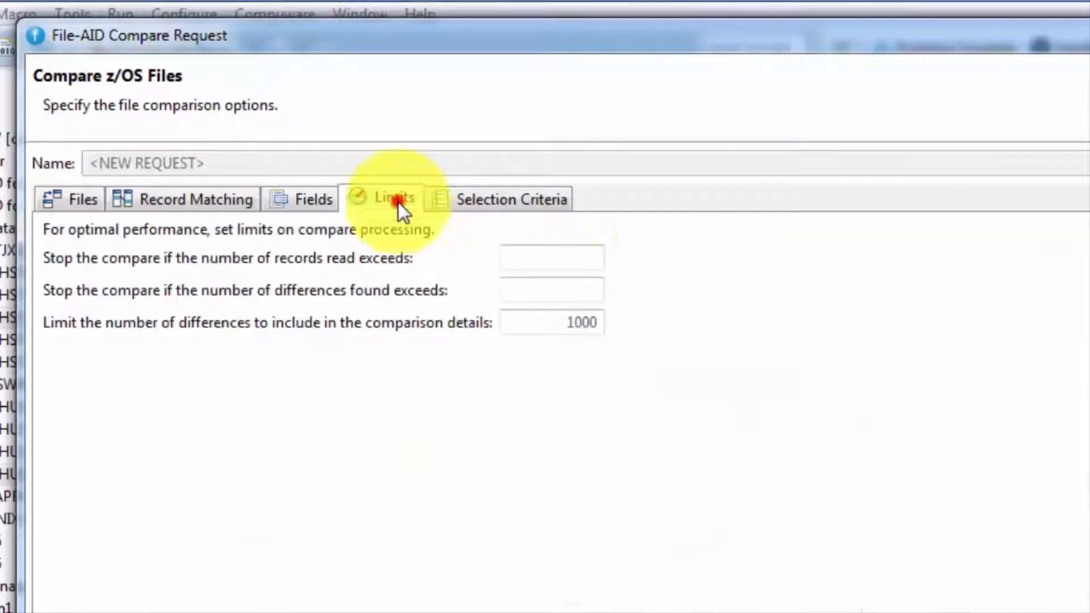